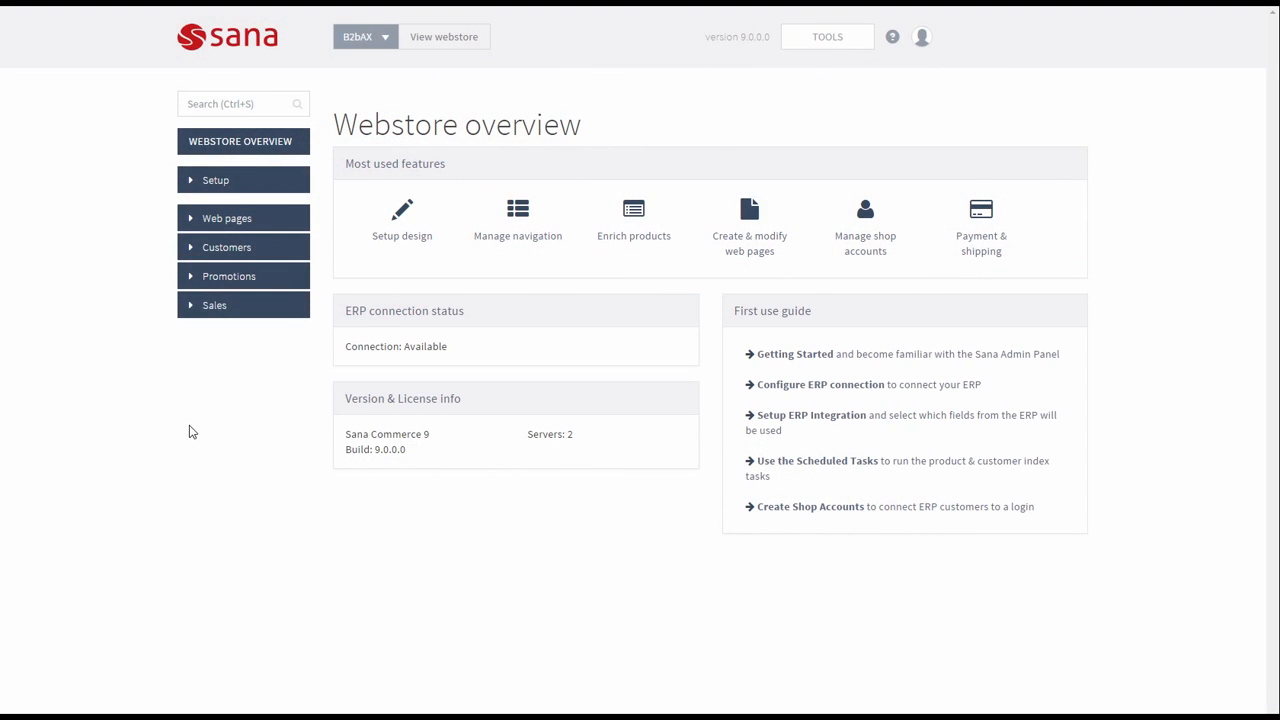
Step: Open the ERP connection settings and look over the default connection and custom connections sections
{"action": "left_click", "coordinate": [828, 46]}
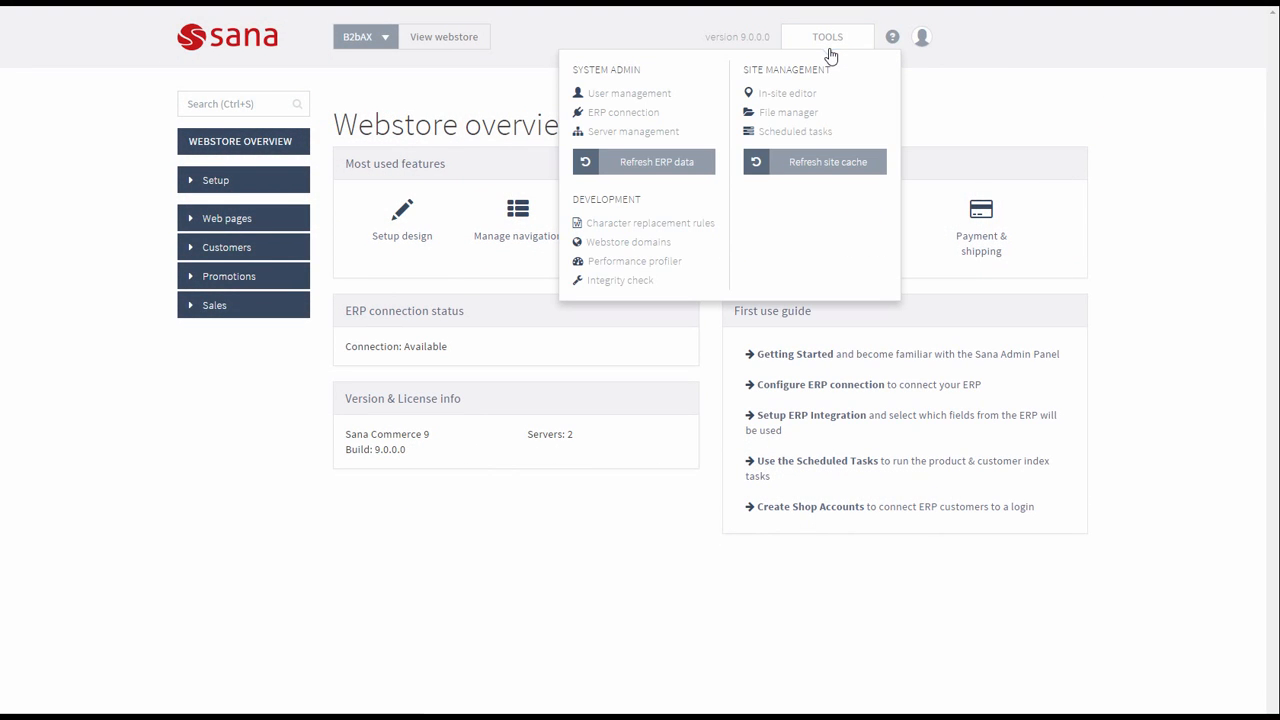
{"action": "left_click", "coordinate": [648, 116]}
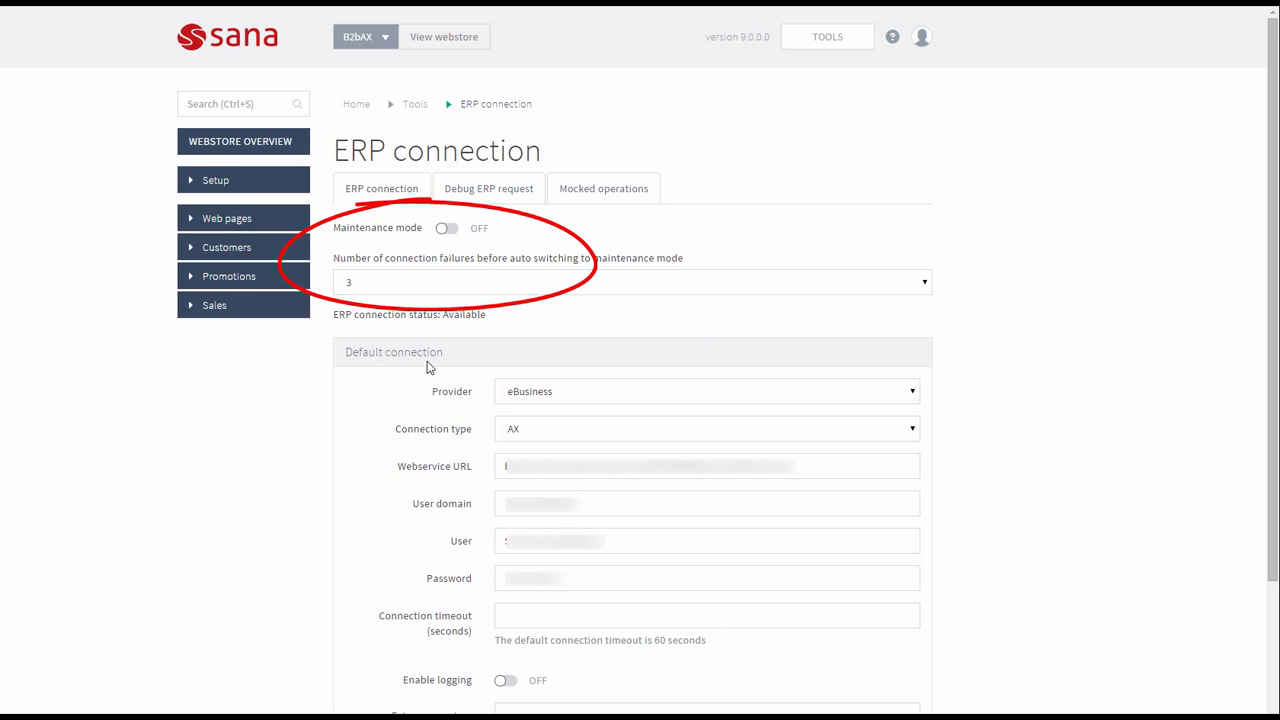
{"action": "scroll", "coordinate": [434, 368], "scroll_direction": "down", "scroll_amount": 2}
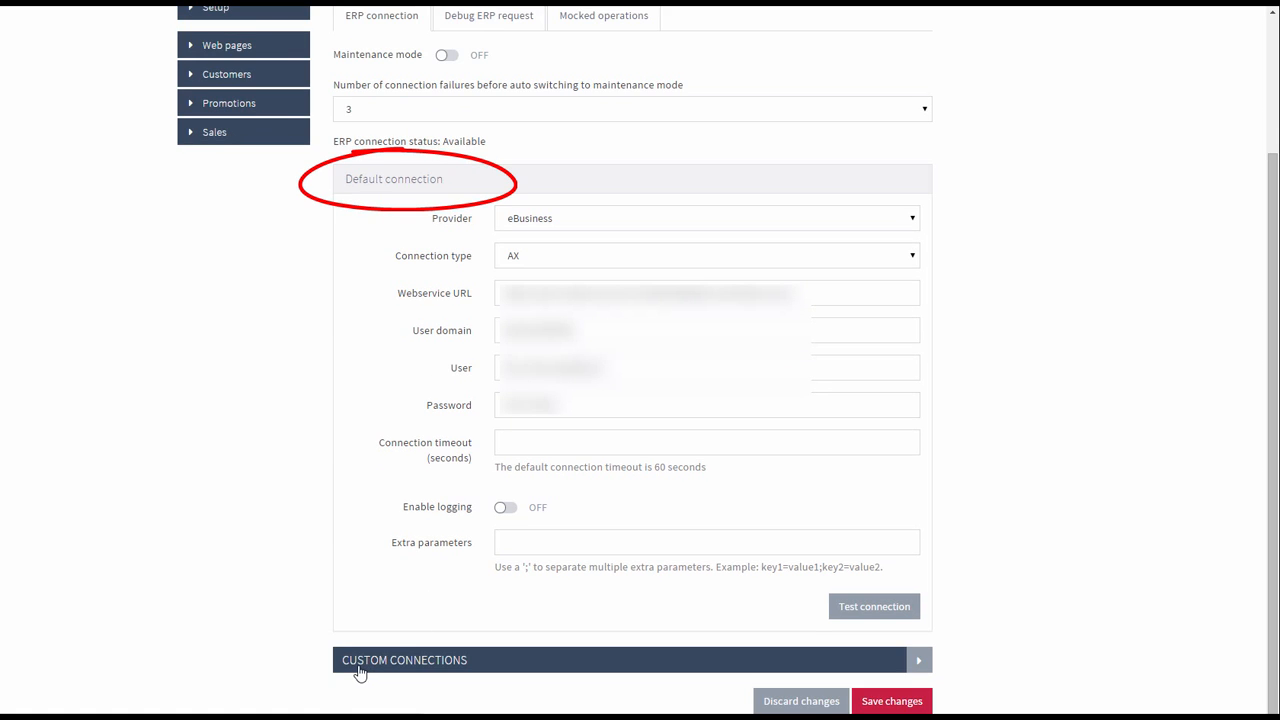
{"action": "left_click", "coordinate": [372, 668]}
{"action": "scroll", "coordinate": [375, 638], "scroll_direction": "down", "scroll_amount": 15}
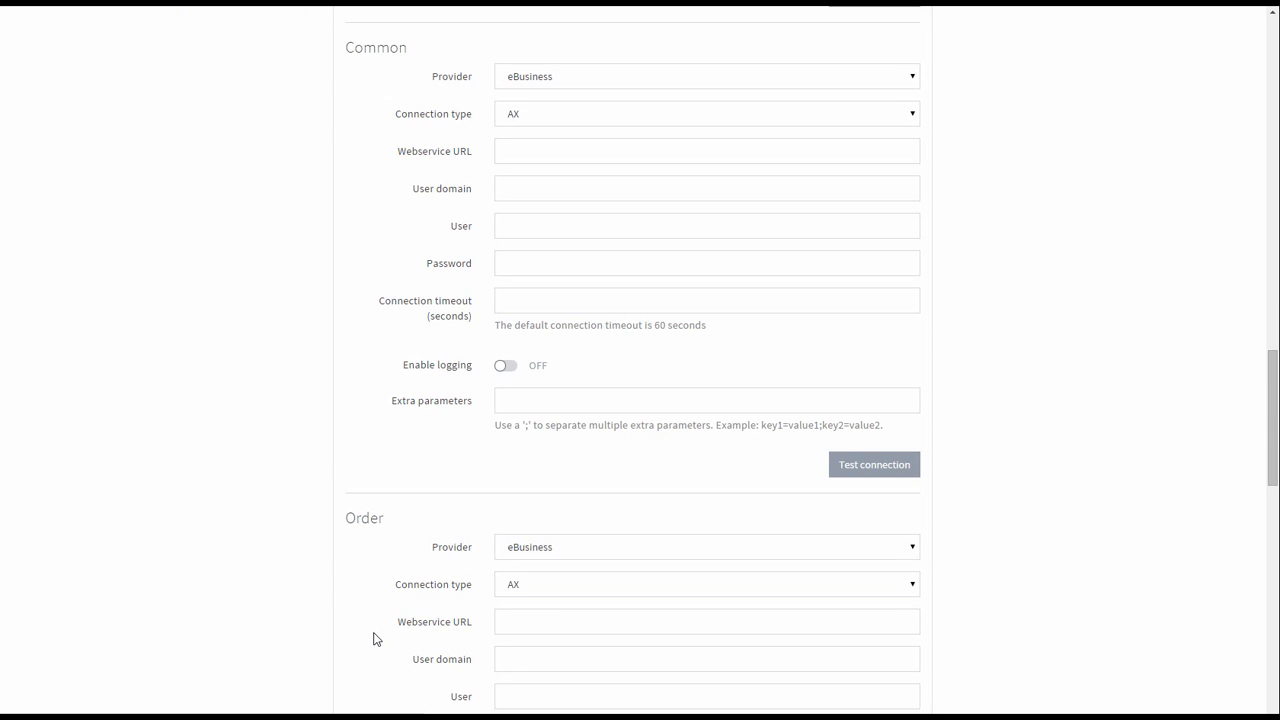
{"action": "scroll", "coordinate": [375, 638], "scroll_direction": "up", "scroll_amount": 20}
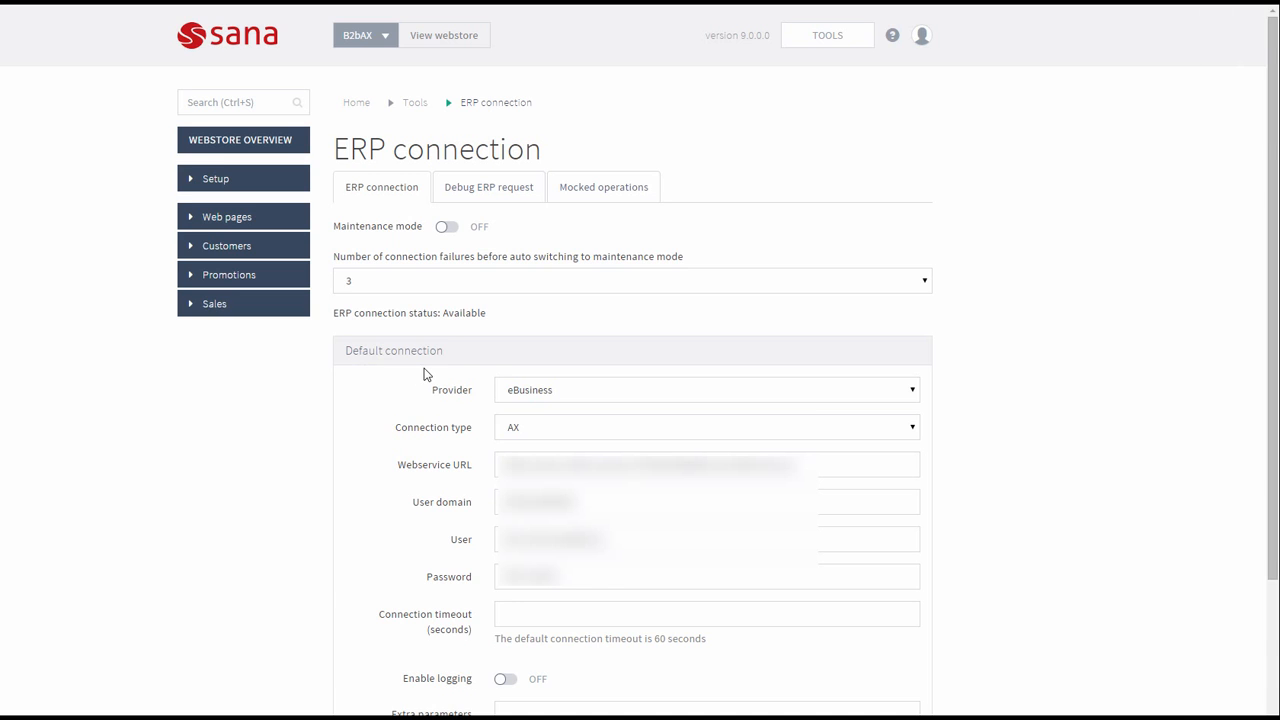
Step: Expand the custom connections and compare the Catalog connection's fields with those of the default connection
{"action": "scroll", "coordinate": [424, 374], "scroll_direction": "down", "scroll_amount": 2}
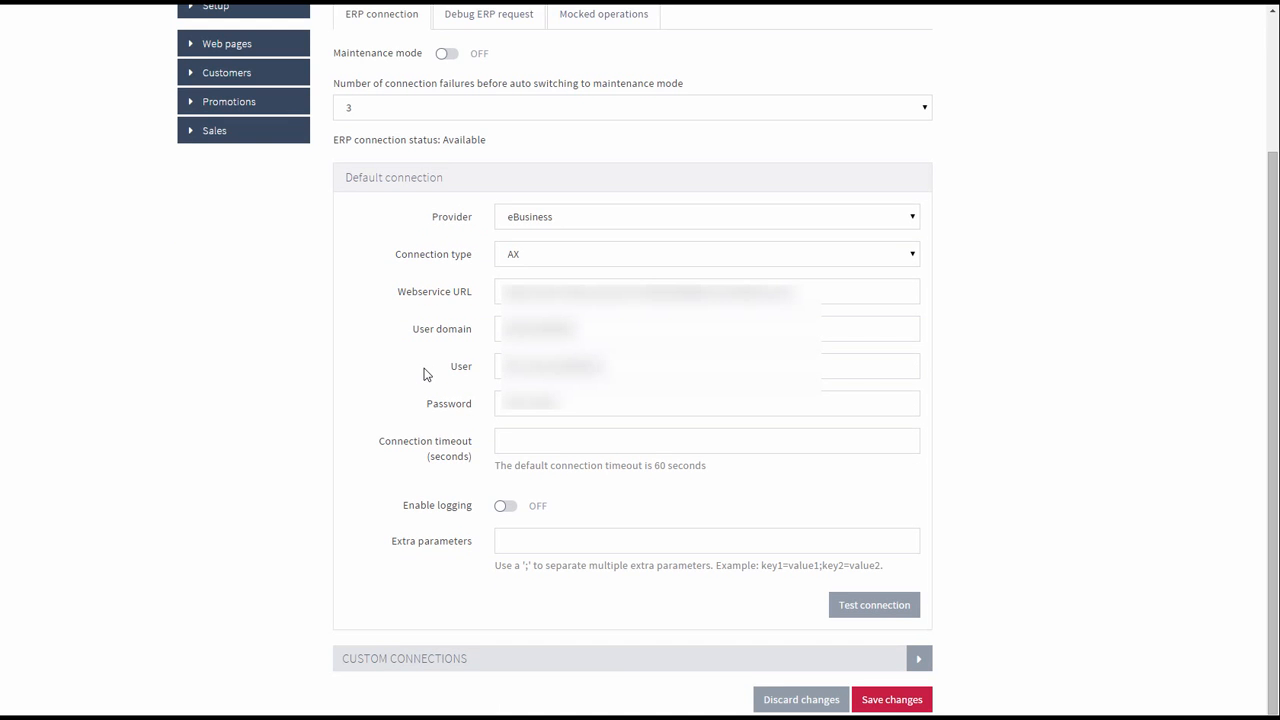
{"action": "left_click", "coordinate": [418, 658]}
{"action": "scroll", "coordinate": [418, 671], "scroll_direction": "down", "scroll_amount": 4}
{"action": "scroll", "coordinate": [415, 670], "scroll_direction": "down", "scroll_amount": 4}
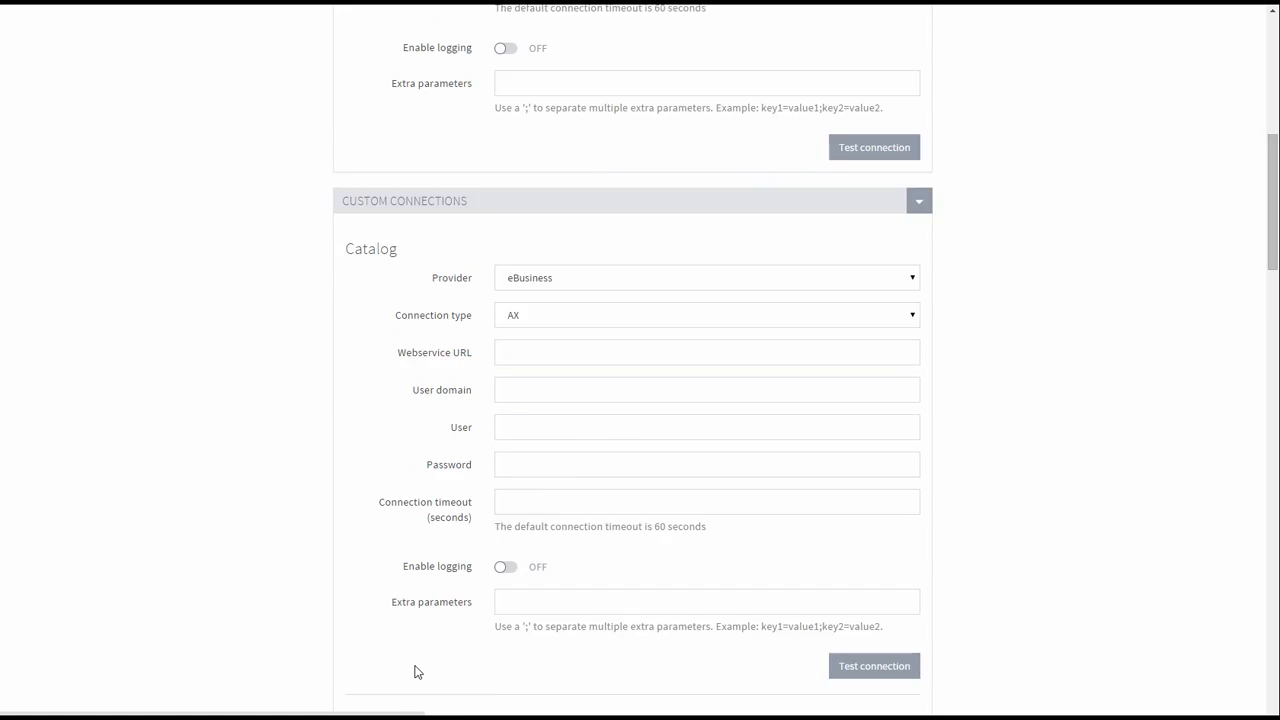
{"action": "scroll", "coordinate": [415, 670], "scroll_direction": "up", "scroll_amount": 4}
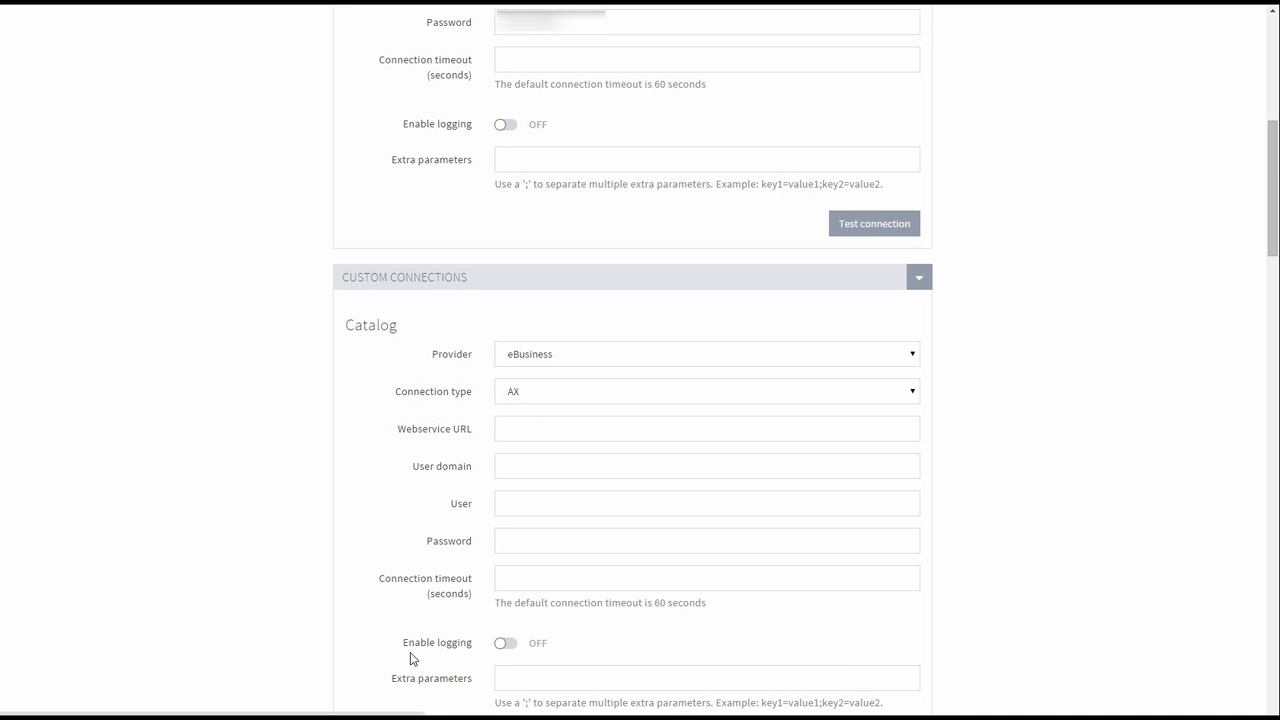
{"action": "scroll", "coordinate": [386, 647], "scroll_direction": "up", "scroll_amount": 6}
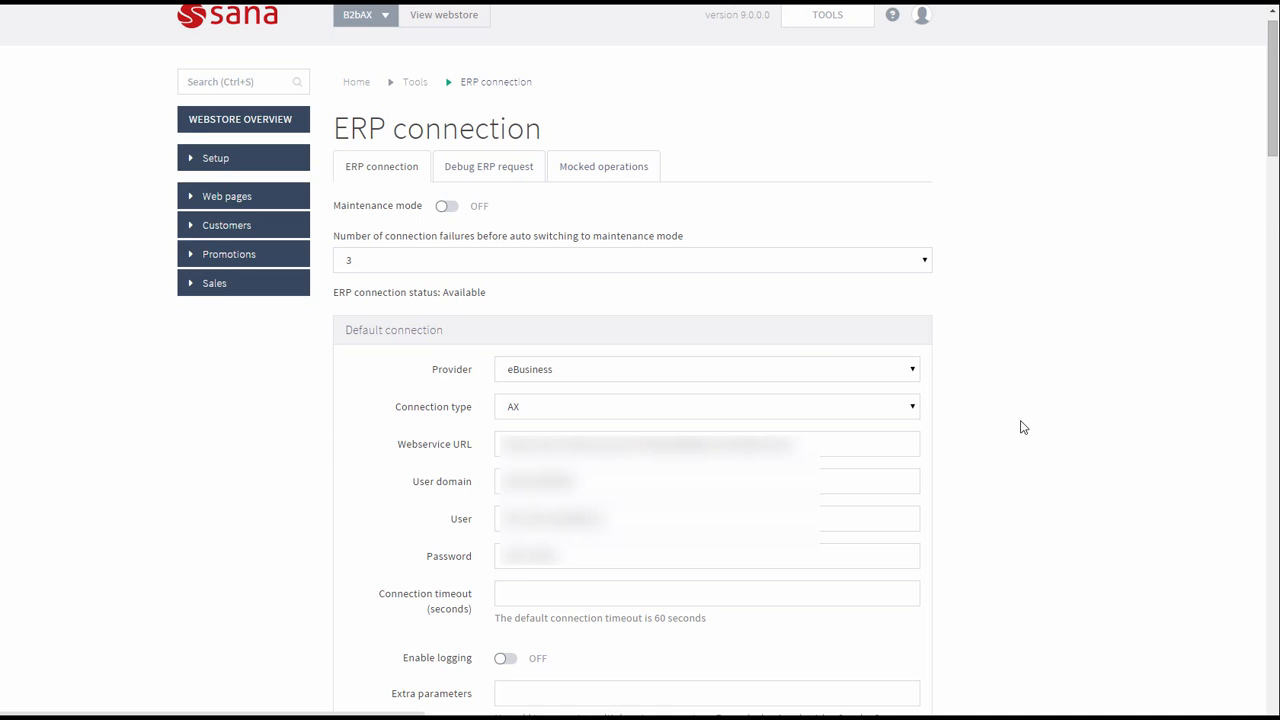
Step: Examine the custom connection groups one by one: Catalog, Customer, Common, Order, Price and Stock
{"action": "scroll", "coordinate": [1023, 427], "scroll_direction": "down", "scroll_amount": 8}
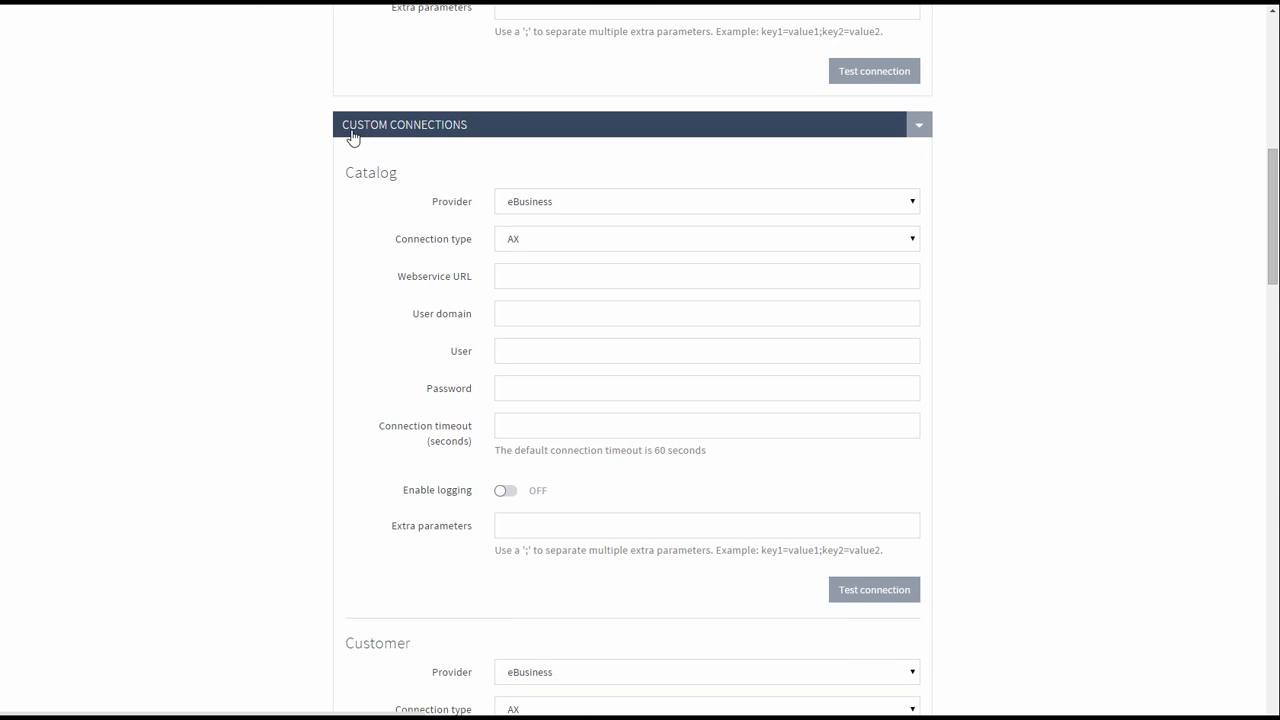
{"action": "double_click", "coordinate": [370, 174]}
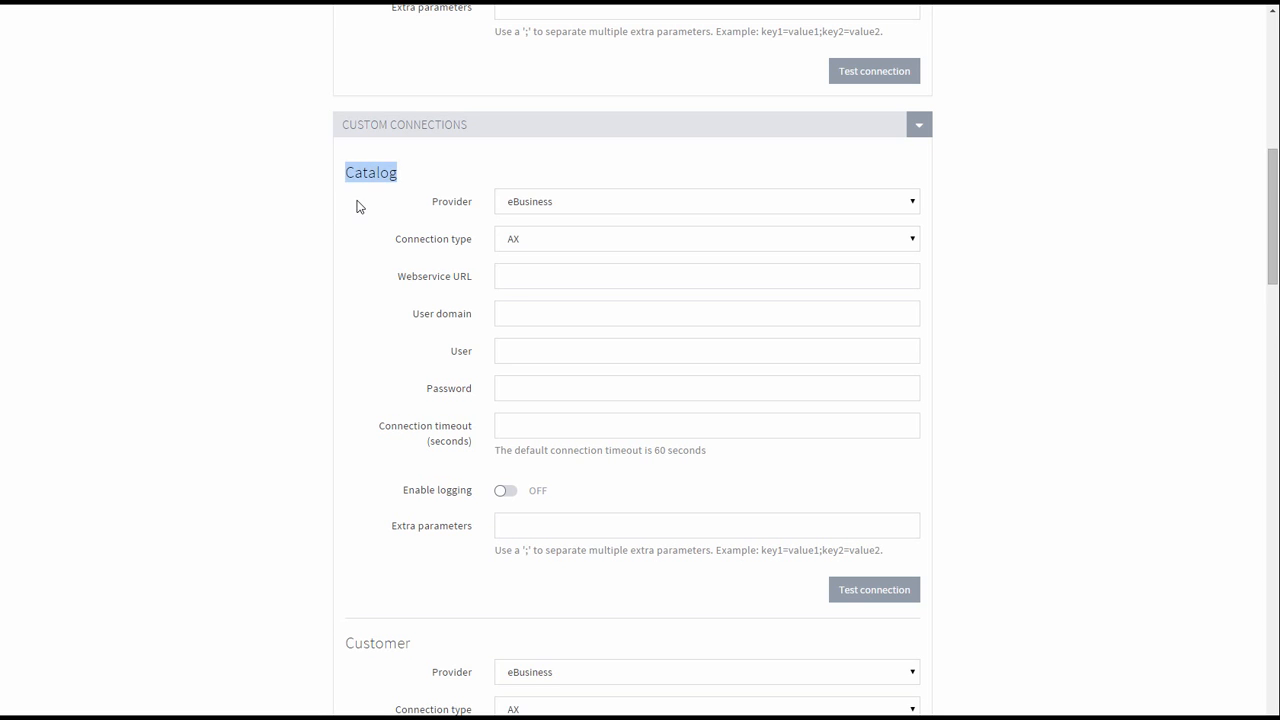
{"action": "left_click", "coordinate": [360, 205]}
{"action": "scroll", "coordinate": [370, 240], "scroll_direction": "down", "scroll_amount": 6}
{"action": "scroll", "coordinate": [374, 320], "scroll_direction": "down", "scroll_amount": 4}
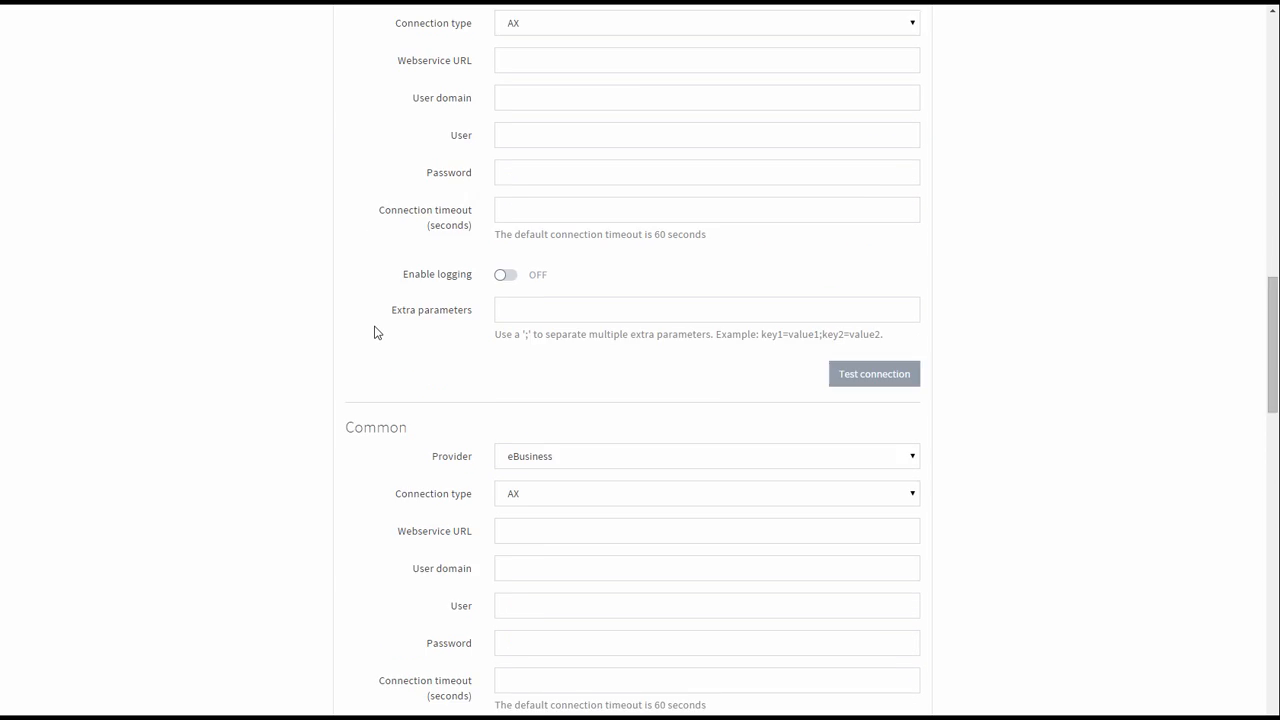
{"action": "scroll", "coordinate": [374, 310], "scroll_direction": "down", "scroll_amount": 6}
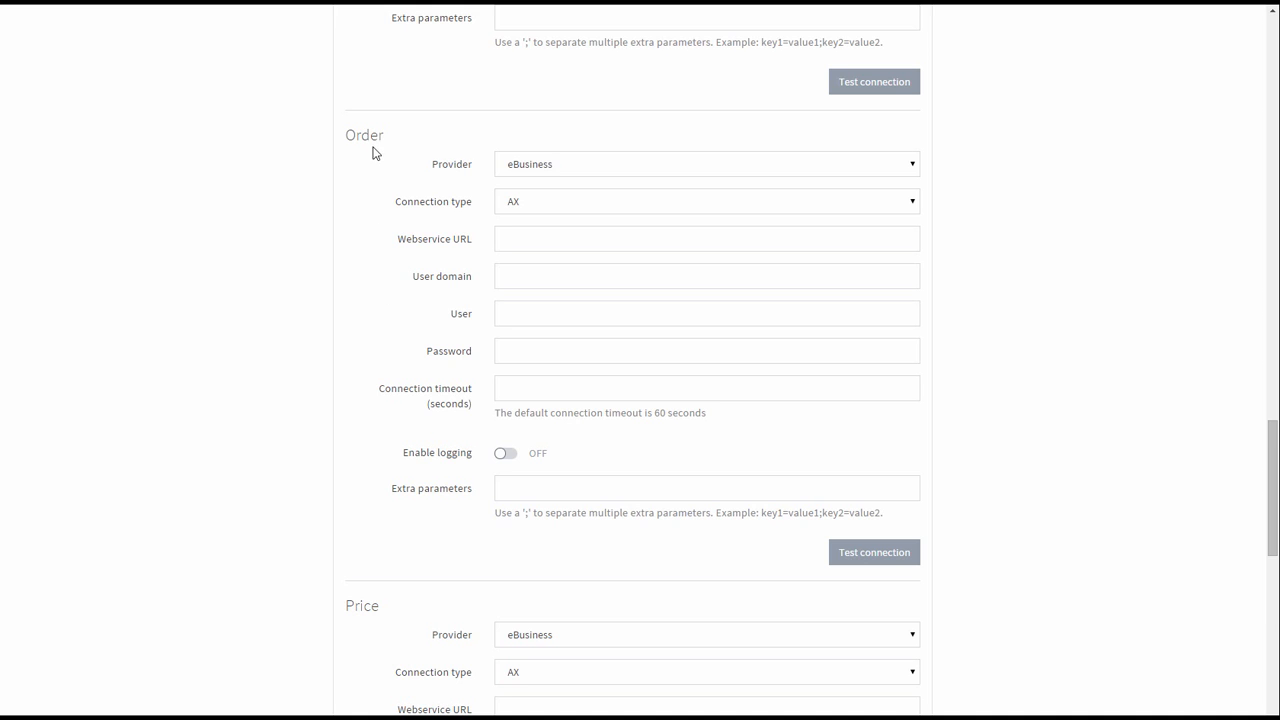
{"action": "scroll", "coordinate": [380, 289], "scroll_direction": "down", "scroll_amount": 4}
{"action": "scroll", "coordinate": [374, 257], "scroll_direction": "down", "scroll_amount": 5}
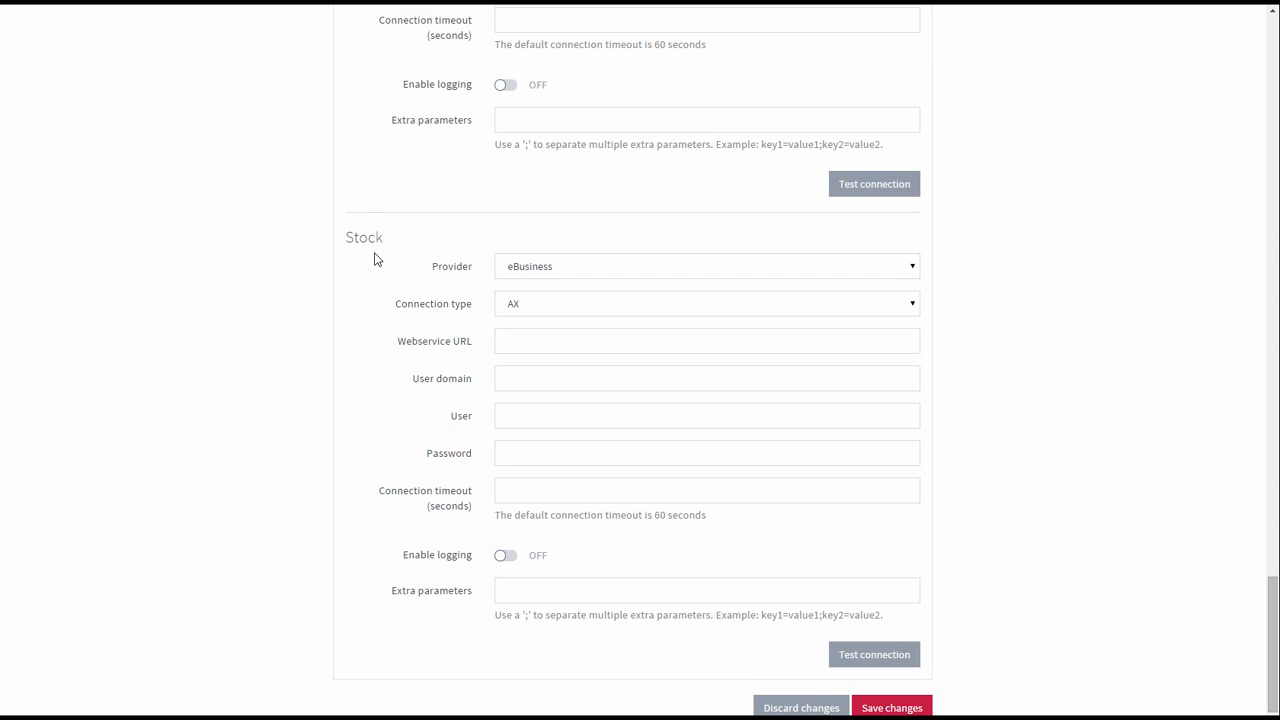
{"action": "scroll", "coordinate": [374, 257], "scroll_direction": "up", "scroll_amount": 20}
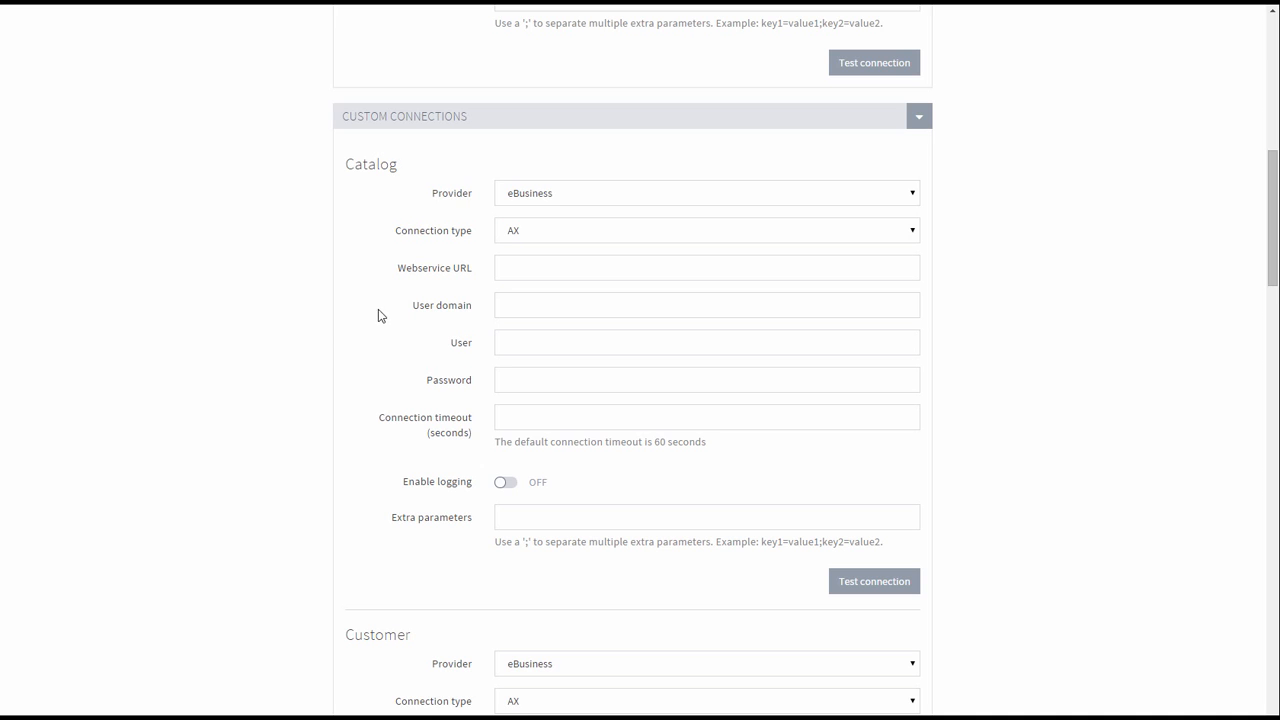
Step: Review the custom connections through to Stock, return to Catalog, and collapse the custom connections section
{"action": "left_click_drag", "start_coordinate": [1275, 235], "coordinate": [1277, 601]}
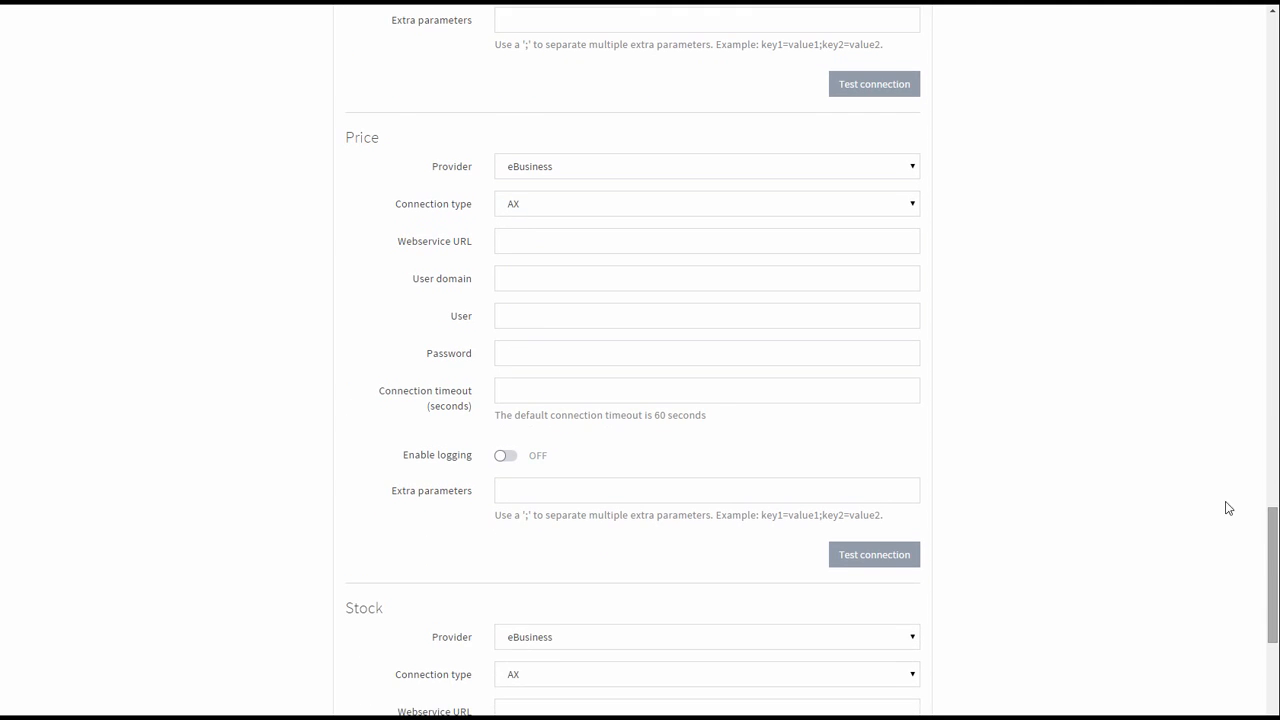
{"action": "scroll", "coordinate": [1117, 463], "scroll_direction": "down", "scroll_amount": 4}
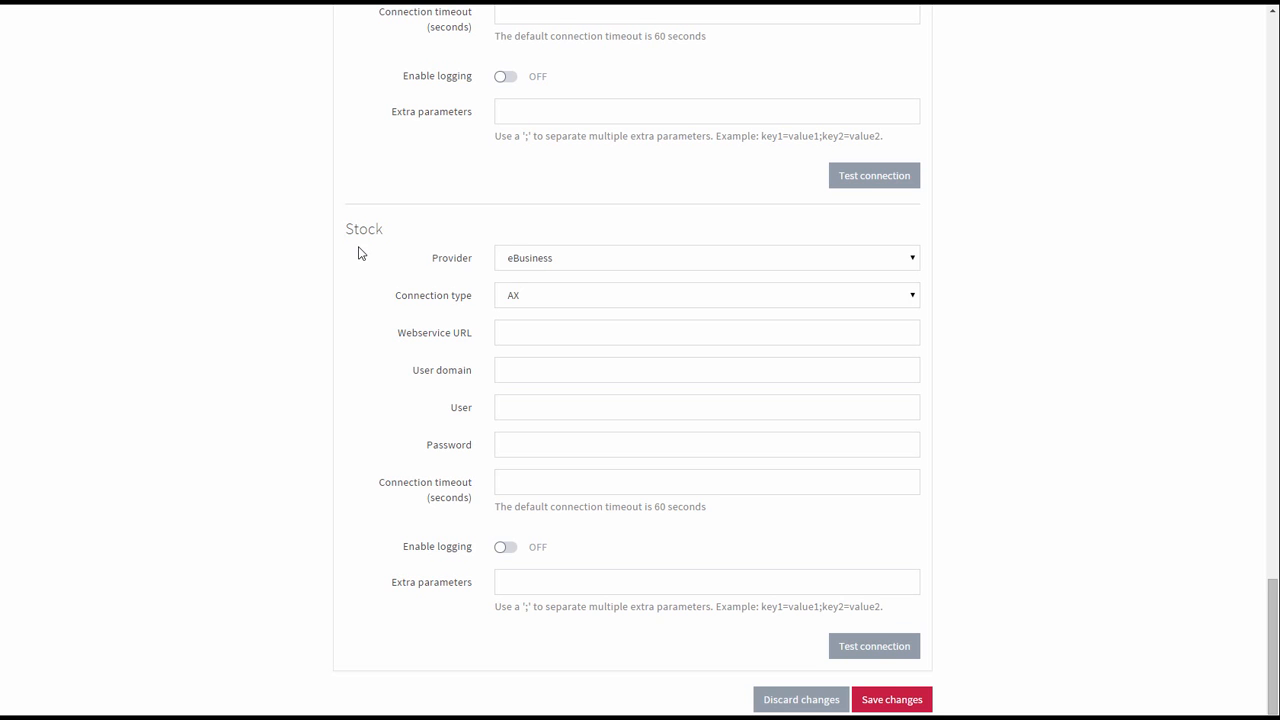
{"action": "left_click_drag", "start_coordinate": [1277, 625], "coordinate": [1277, 40]}
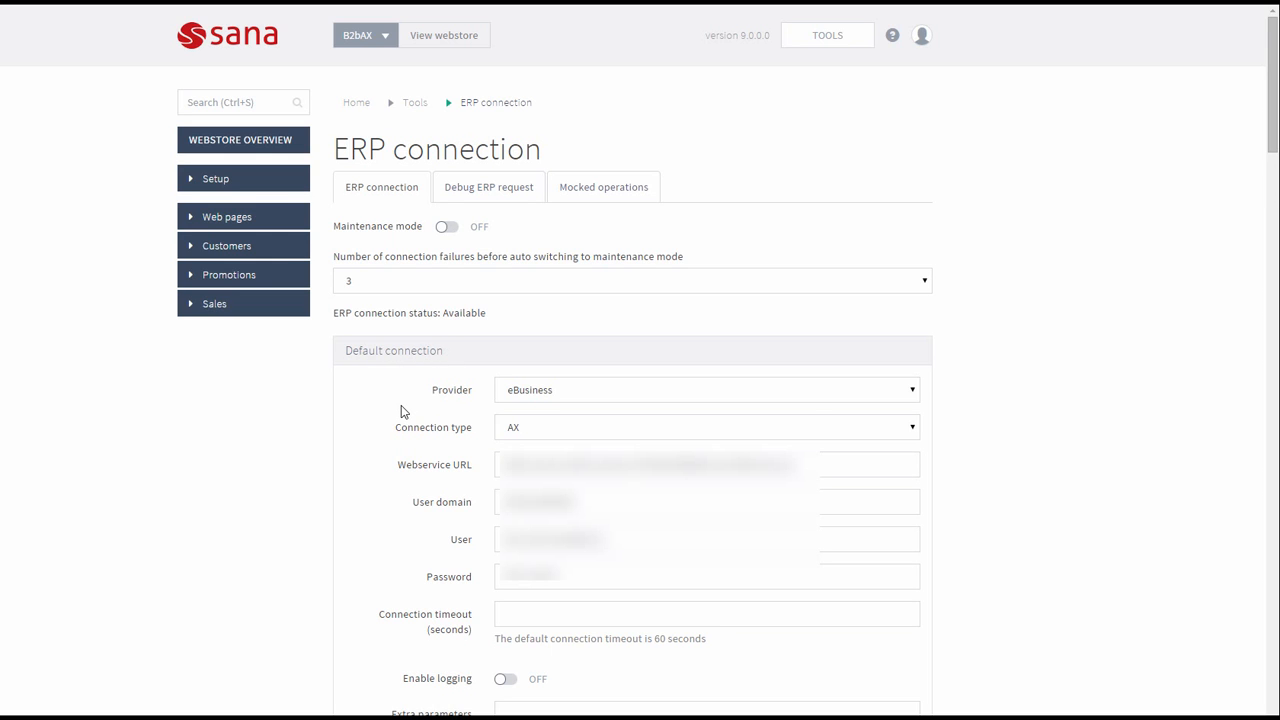
{"action": "scroll", "coordinate": [401, 412], "scroll_direction": "down", "scroll_amount": 5}
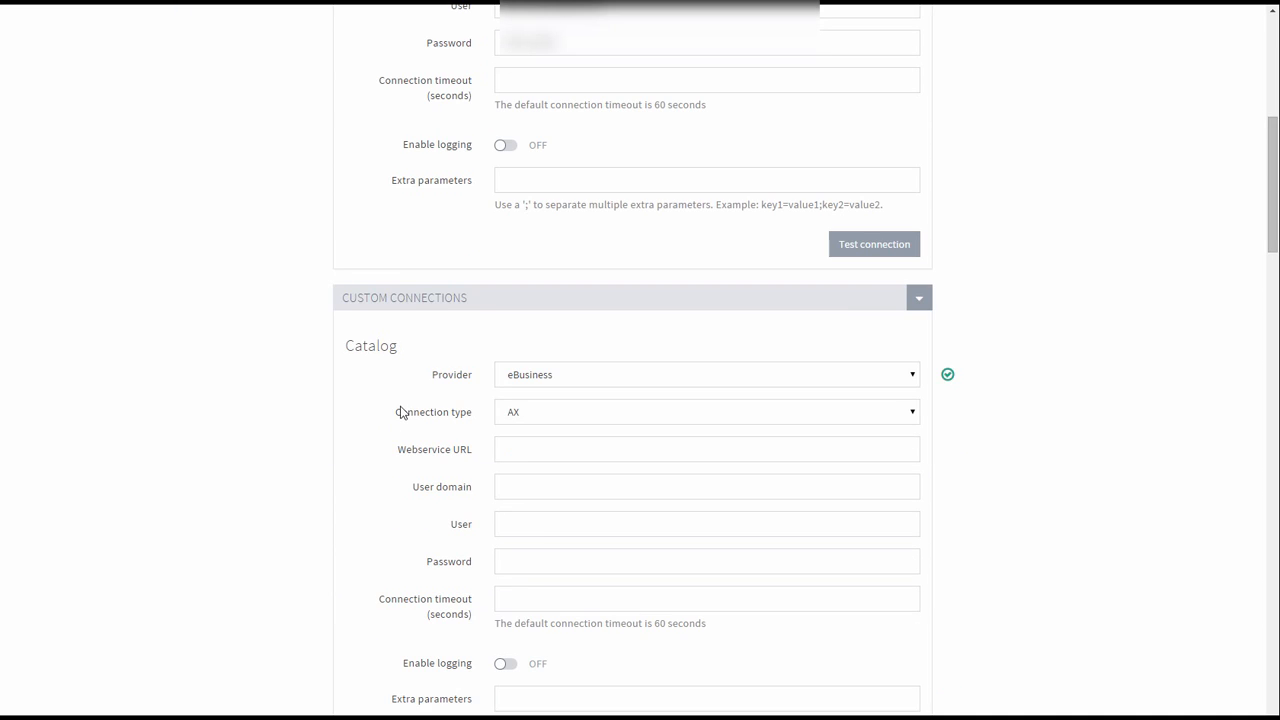
{"action": "scroll", "coordinate": [405, 409], "scroll_direction": "down", "scroll_amount": 2}
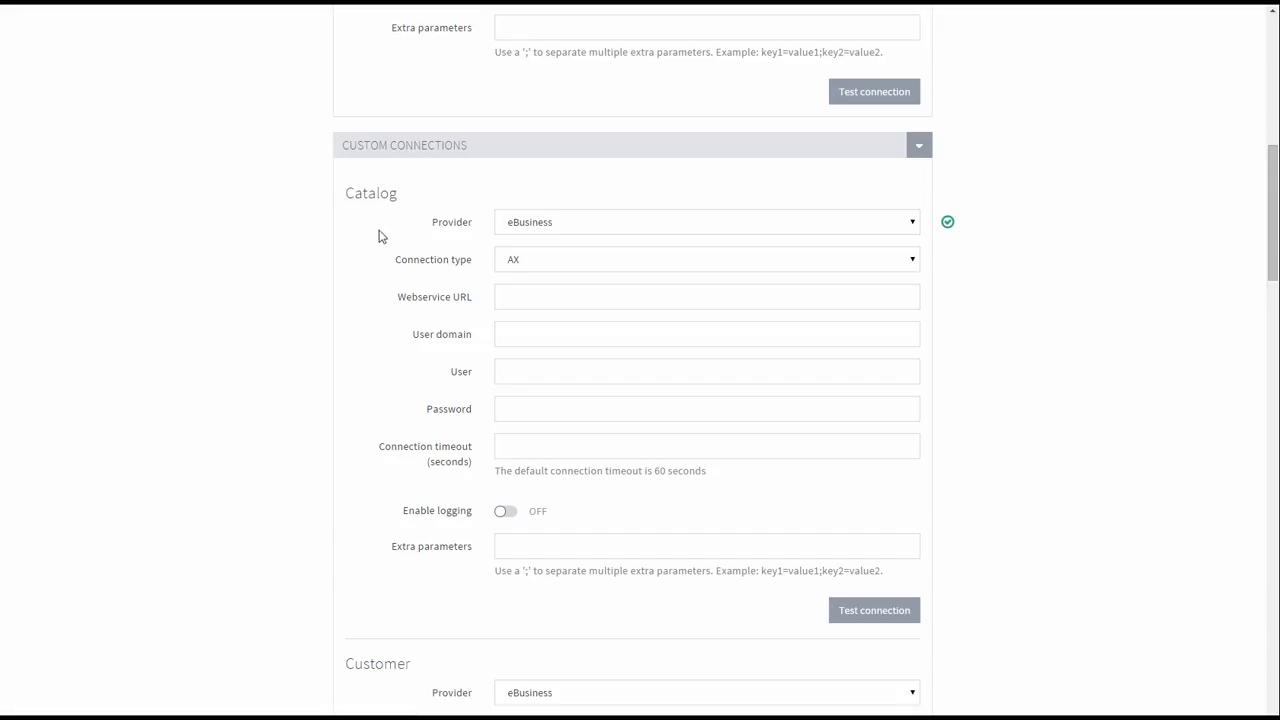
{"action": "left_click", "coordinate": [476, 146]}
{"action": "scroll", "coordinate": [371, 320], "scroll_direction": "up", "scroll_amount": 2}
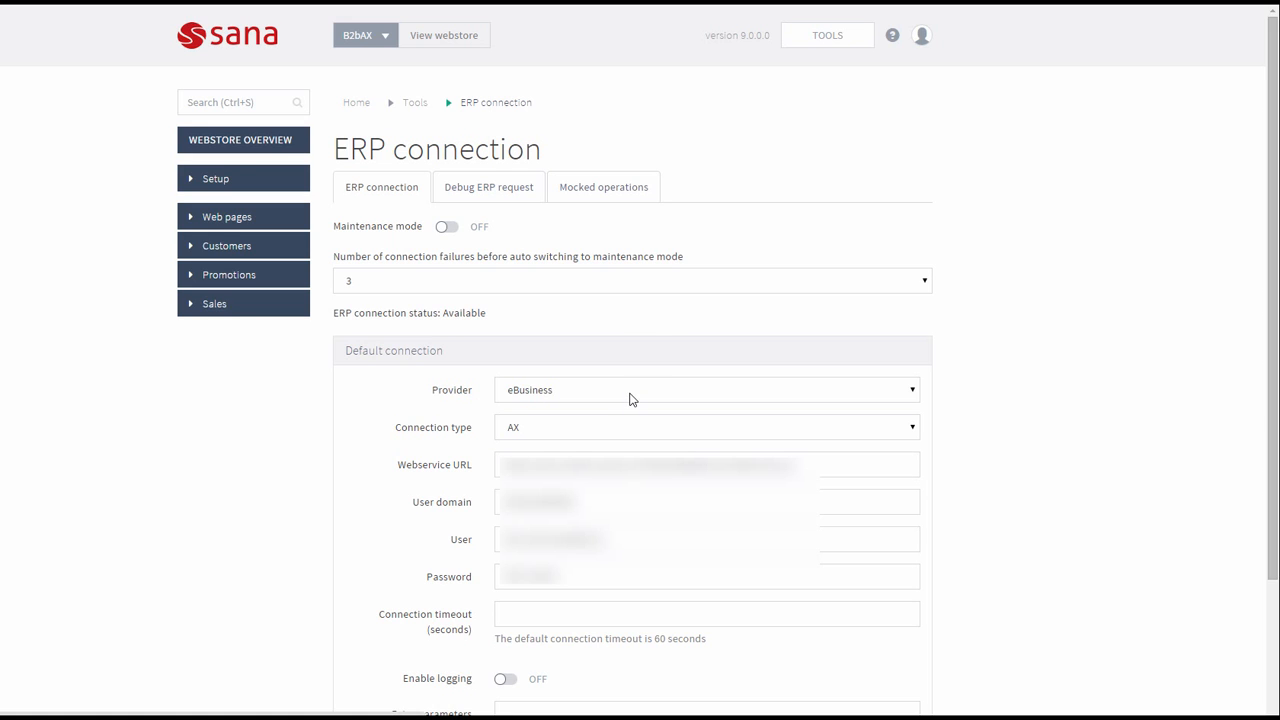
Step: Set the default connection's provider to eBusiness and its connection type to AX
{"action": "left_click", "coordinate": [881, 390]}
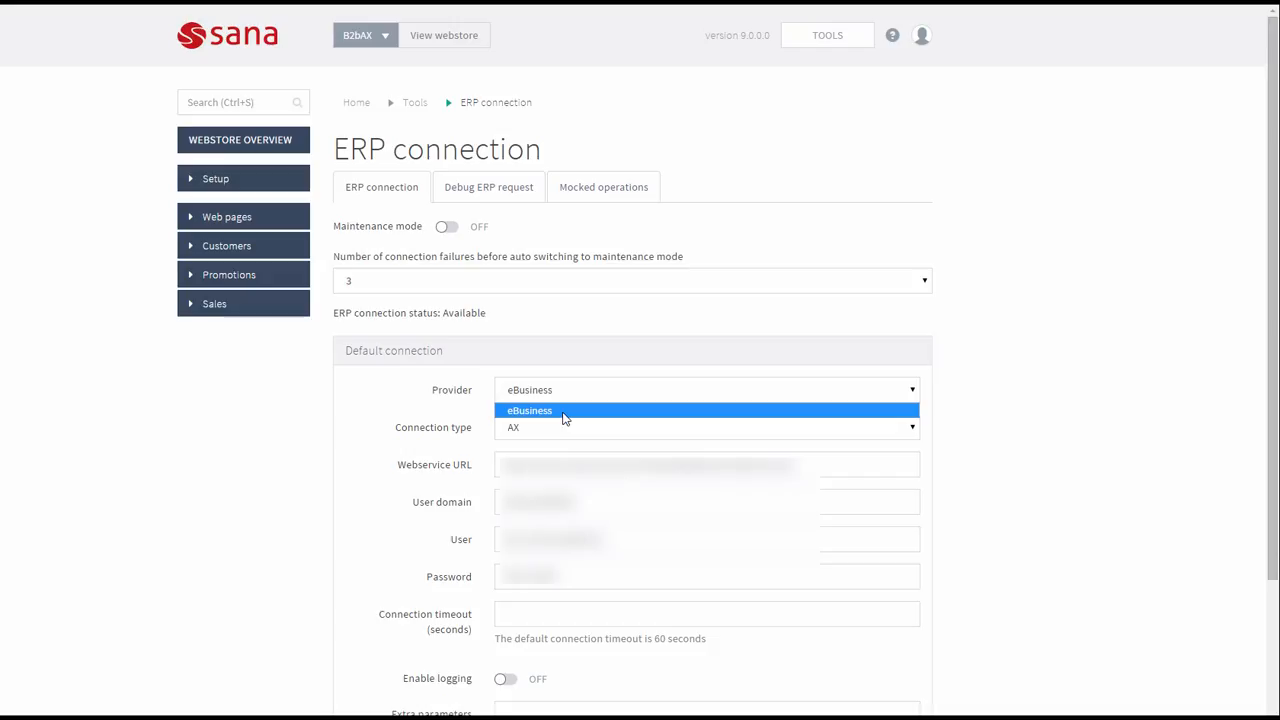
{"action": "left_click", "coordinate": [486, 390]}
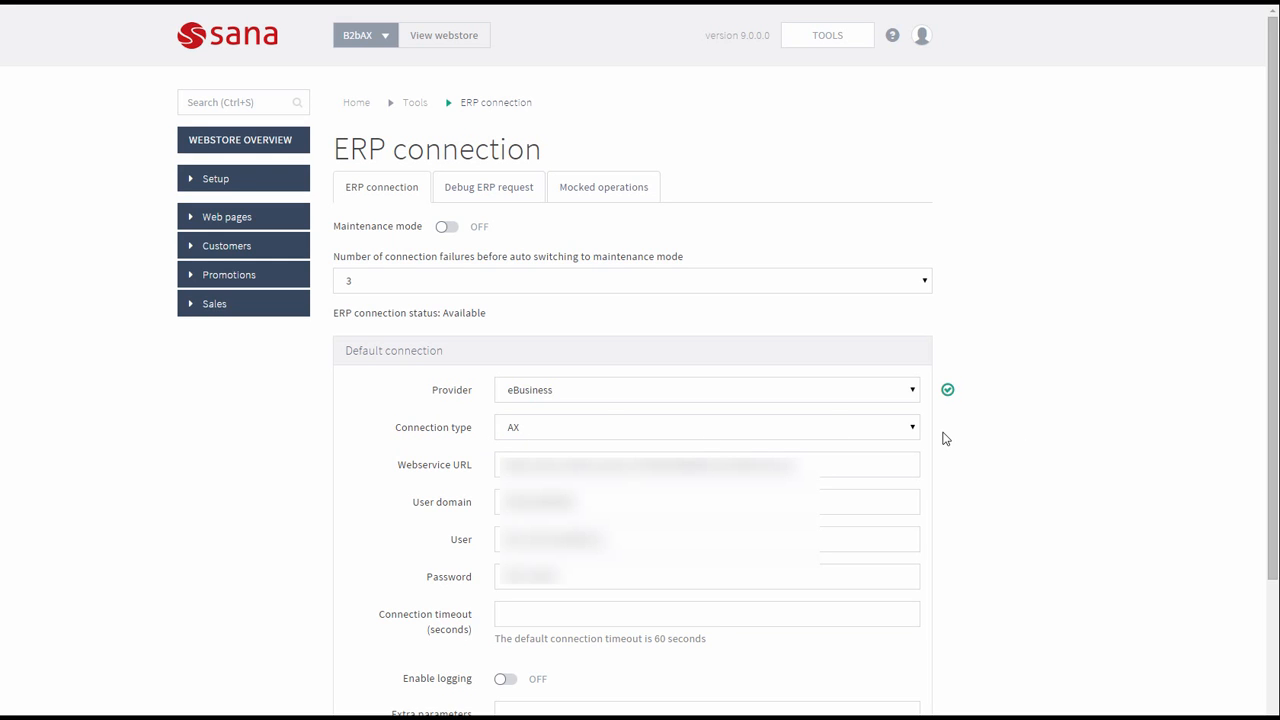
{"action": "left_click", "coordinate": [909, 429]}
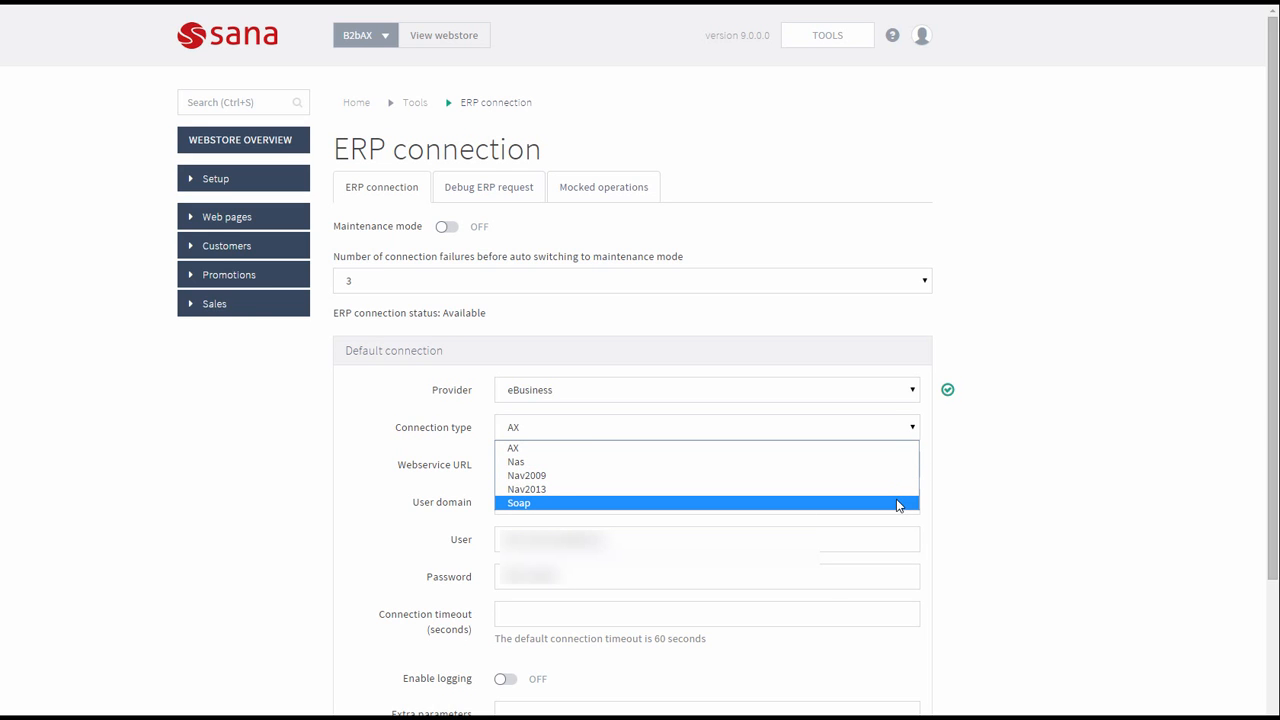
{"action": "left_click", "coordinate": [908, 448]}
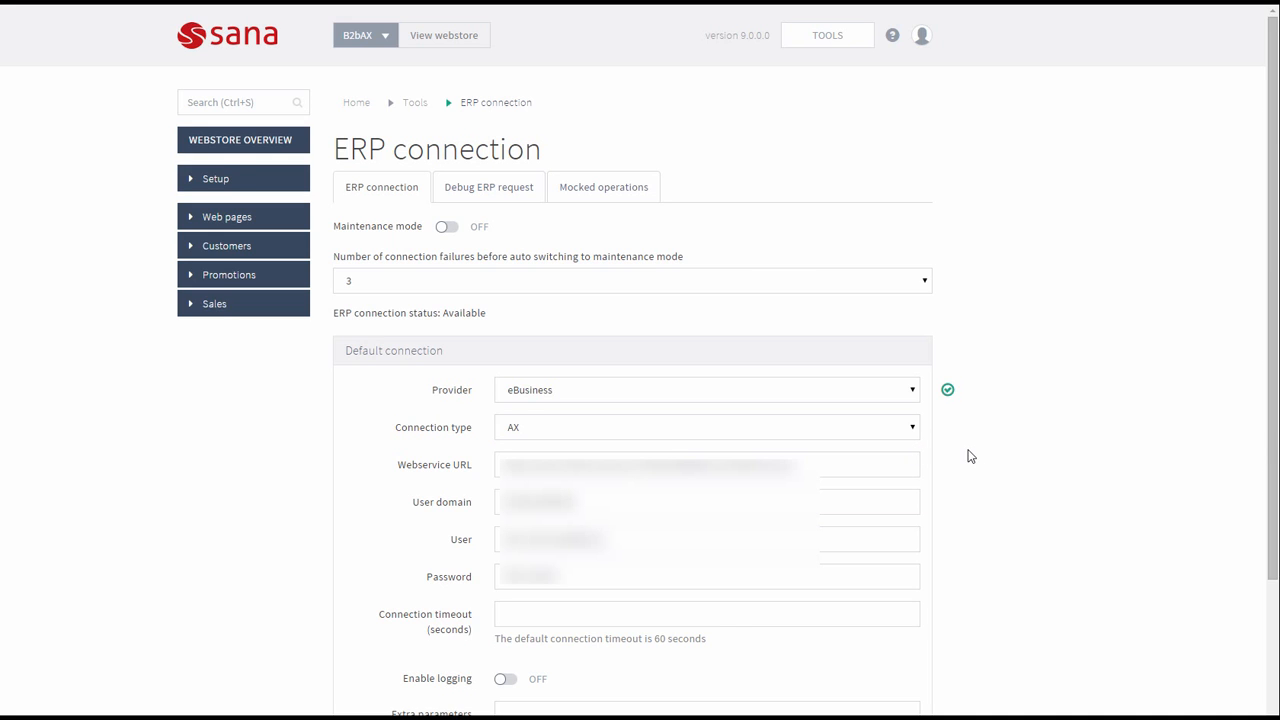
Step: Check the default connection's webservice URL, user domain, user, password and connection timeout fields without editing them
{"action": "left_click", "coordinate": [876, 470]}
{"action": "left_click", "coordinate": [835, 503]}
{"action": "left_click", "coordinate": [815, 540]}
{"action": "left_click", "coordinate": [784, 584]}
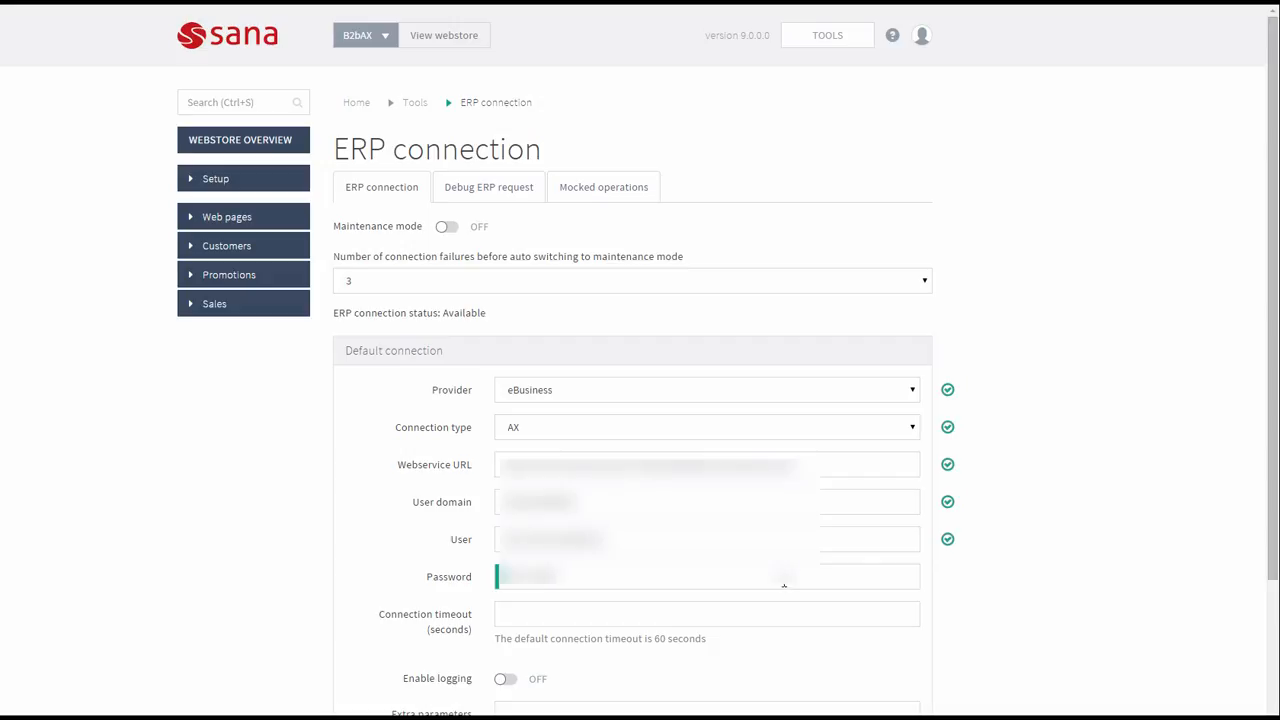
{"action": "left_click", "coordinate": [955, 586]}
{"action": "left_click", "coordinate": [610, 619]}
{"action": "left_click", "coordinate": [1050, 648]}
{"action": "scroll", "coordinate": [1049, 646], "scroll_direction": "down", "scroll_amount": 2}
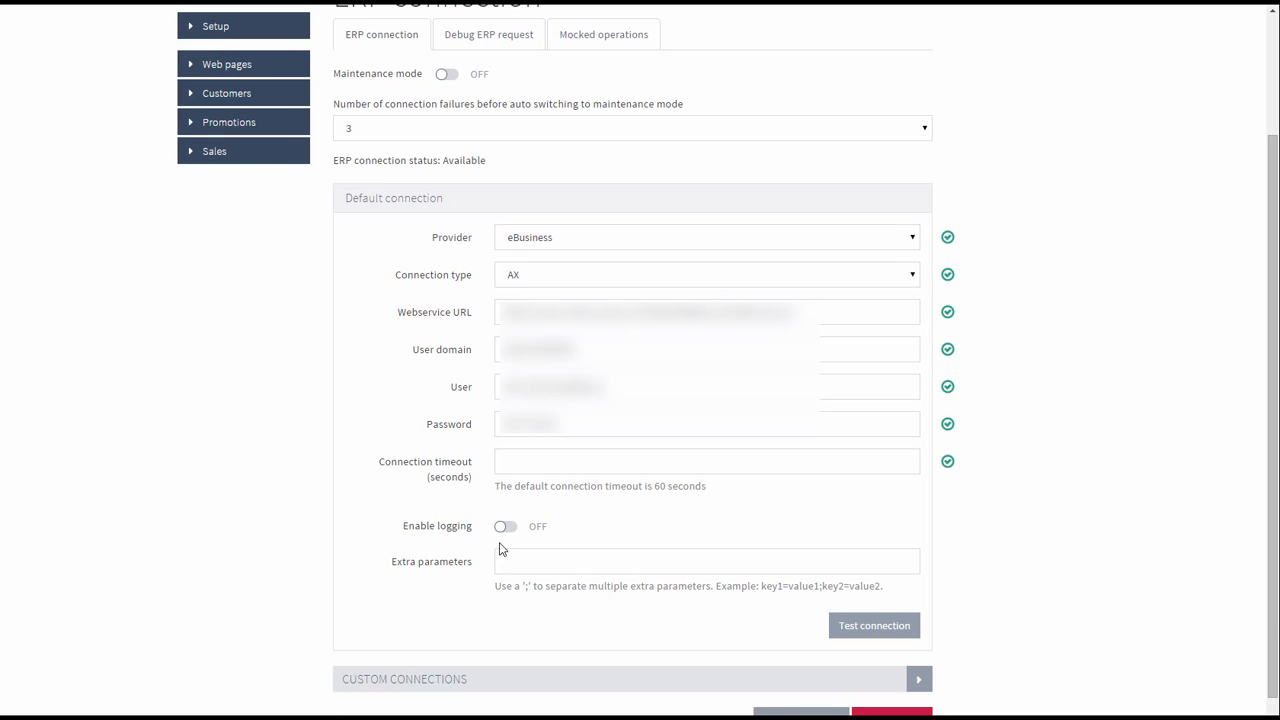
Step: Switch the default connection's logging on and back off, leave the extra parameters blank, and test the connection
{"action": "left_click", "coordinate": [510, 532]}
{"action": "left_click", "coordinate": [505, 526]}
{"action": "left_click", "coordinate": [543, 568]}
{"action": "scroll", "coordinate": [1003, 578], "scroll_direction": "up", "scroll_amount": 1}
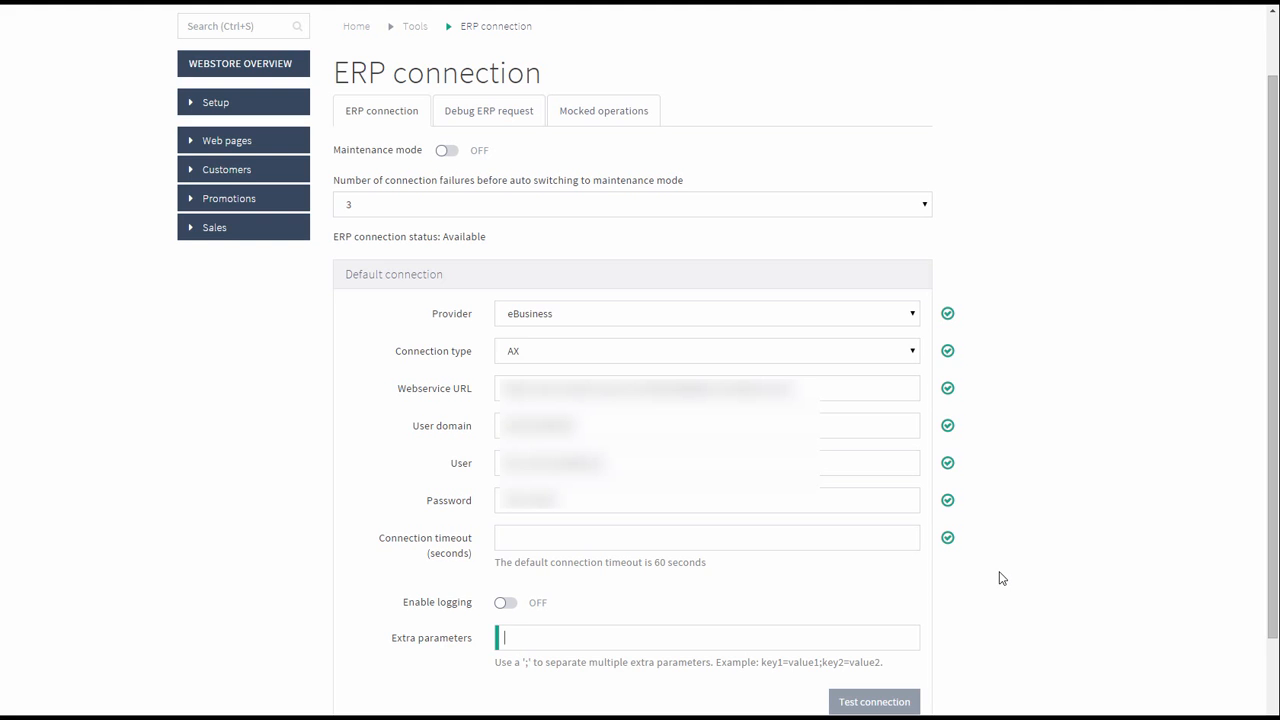
{"action": "left_click", "coordinate": [885, 705]}
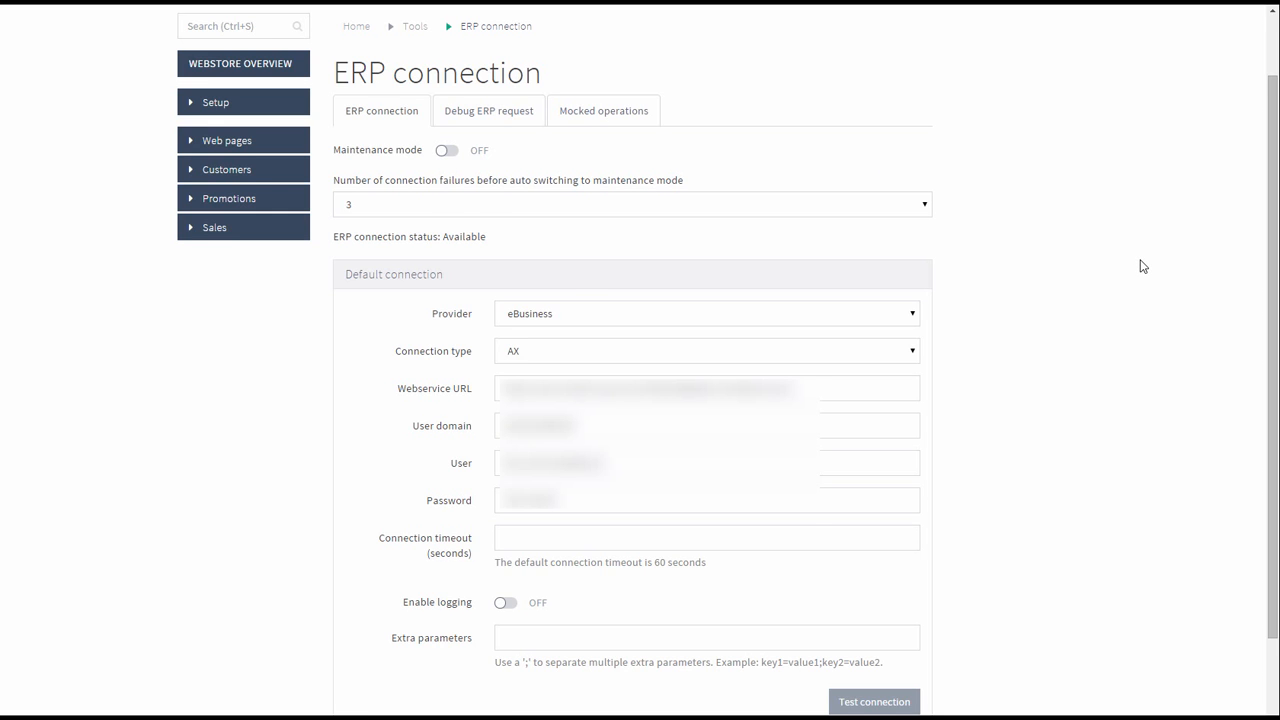
Step: Switch maintenance mode on and back off, and set the number of connection failures before automatic maintenance mode to 3
{"action": "scroll", "coordinate": [1143, 266], "scroll_direction": "up", "scroll_amount": 1}
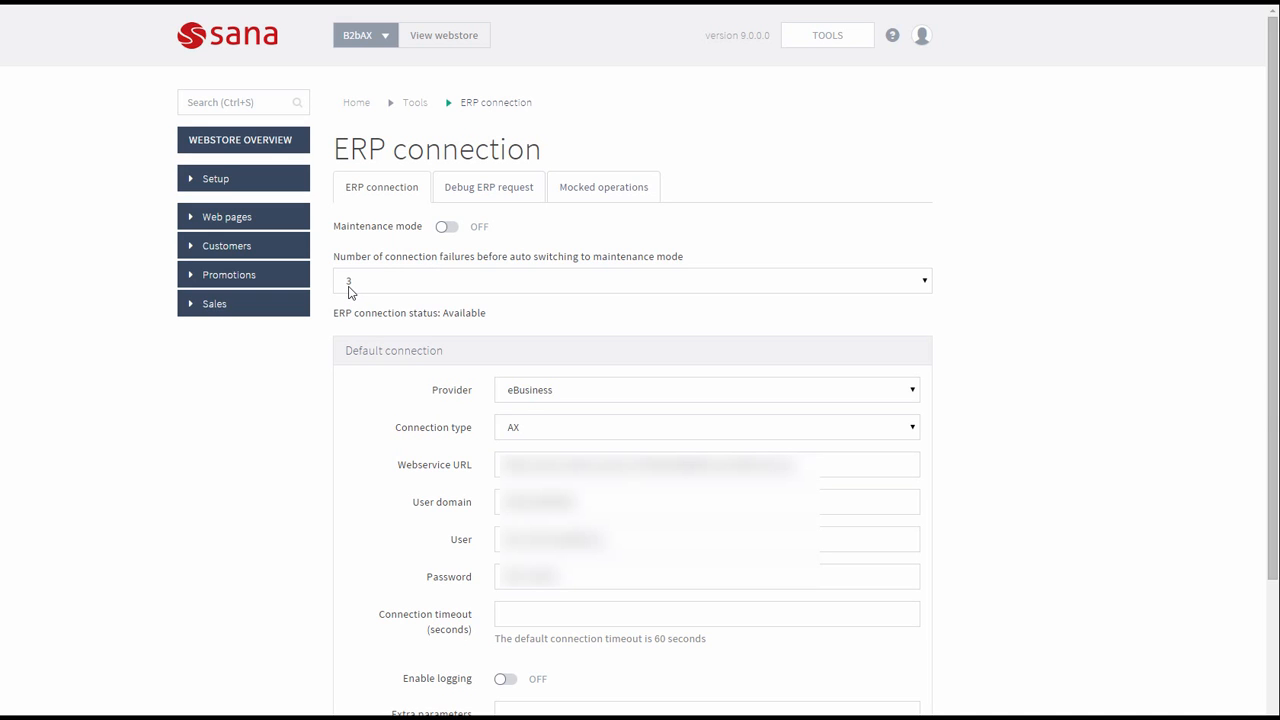
{"action": "left_click", "coordinate": [453, 230]}
{"action": "left_click", "coordinate": [446, 230]}
{"action": "left_click", "coordinate": [765, 281]}
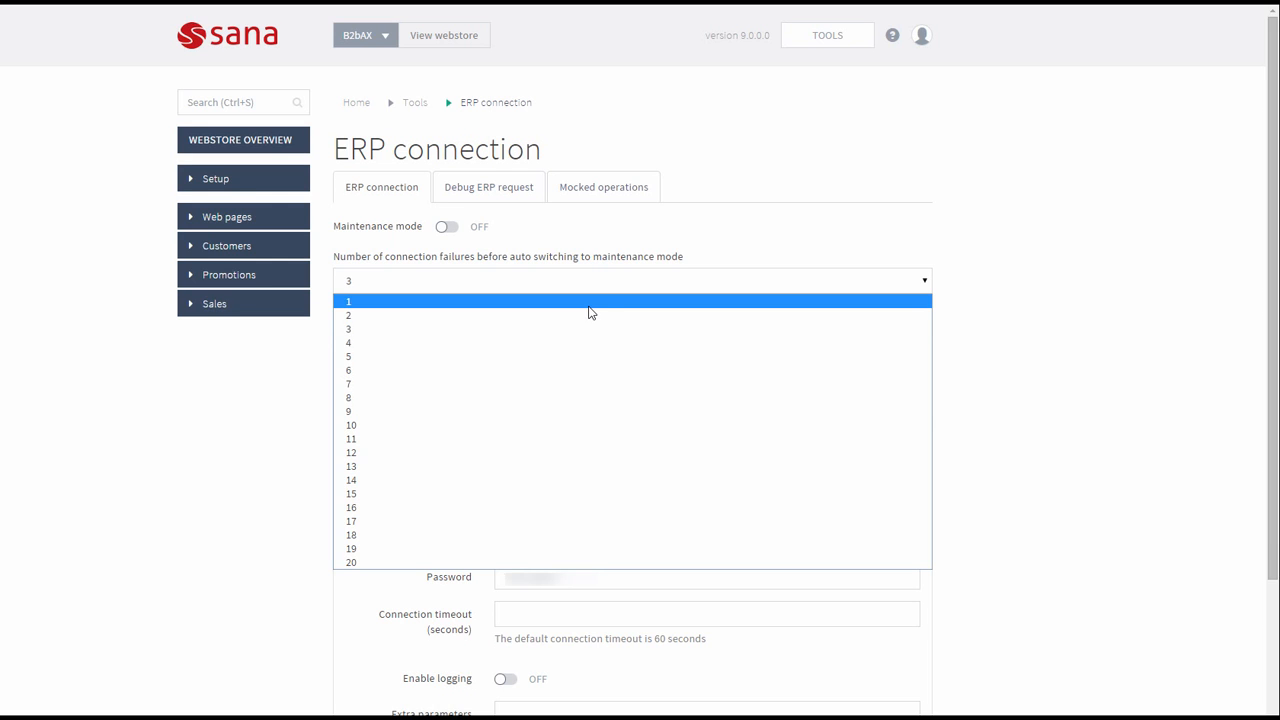
{"action": "left_click", "coordinate": [396, 331]}
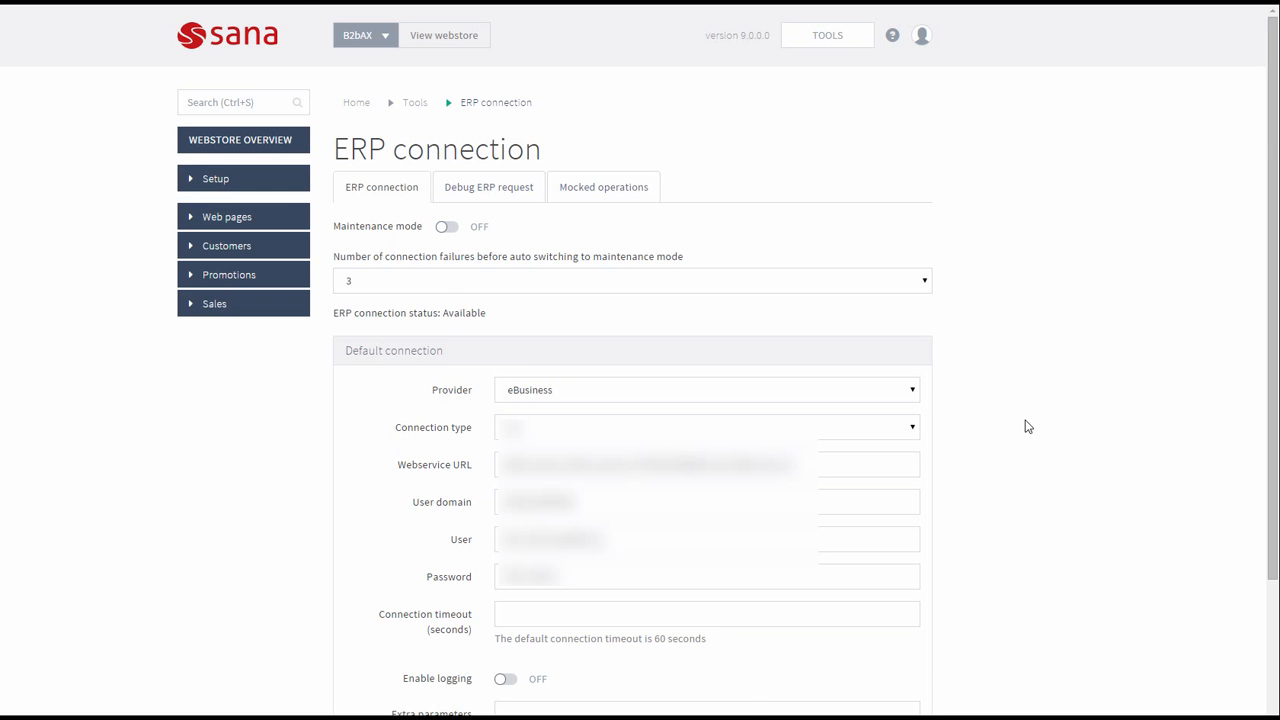
Step: Save the ERP connection changes and return to the webstore overview to check the ERP connection status
{"action": "scroll", "coordinate": [1023, 460], "scroll_direction": "down", "scroll_amount": 3}
{"action": "left_click", "coordinate": [893, 697]}
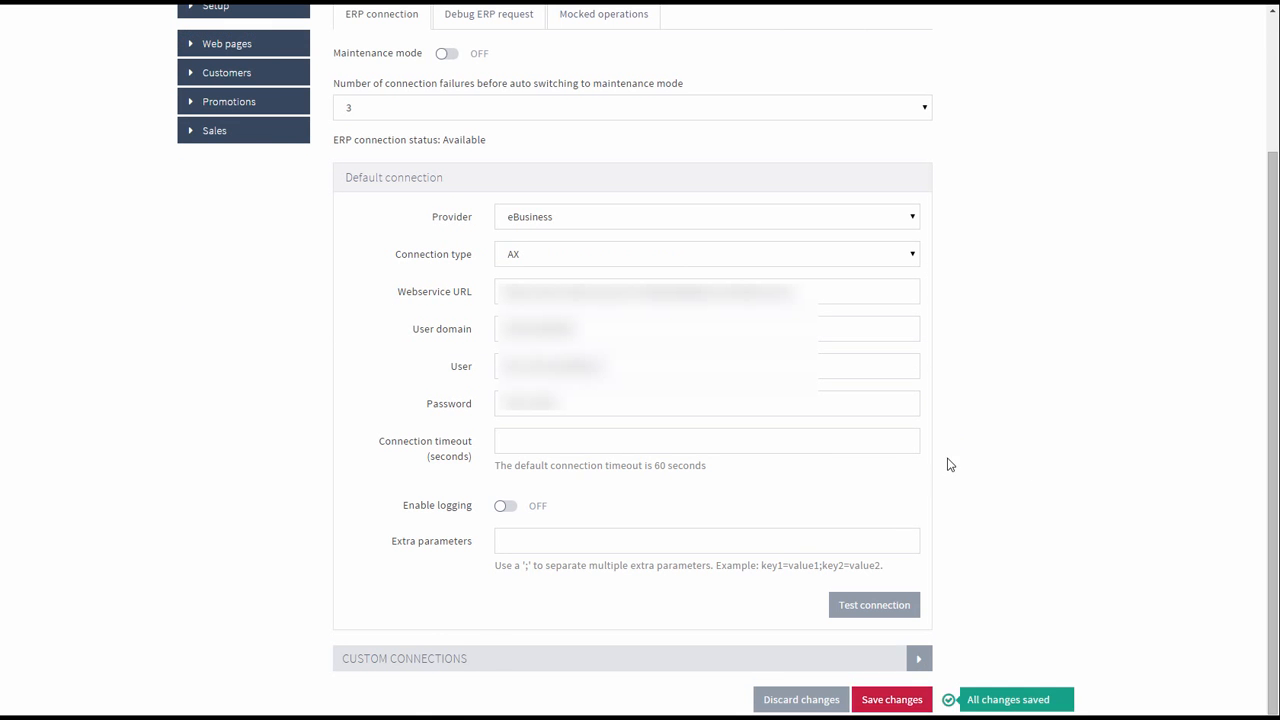
{"action": "scroll", "coordinate": [946, 463], "scroll_direction": "up", "scroll_amount": 3}
{"action": "left_click", "coordinate": [224, 148]}
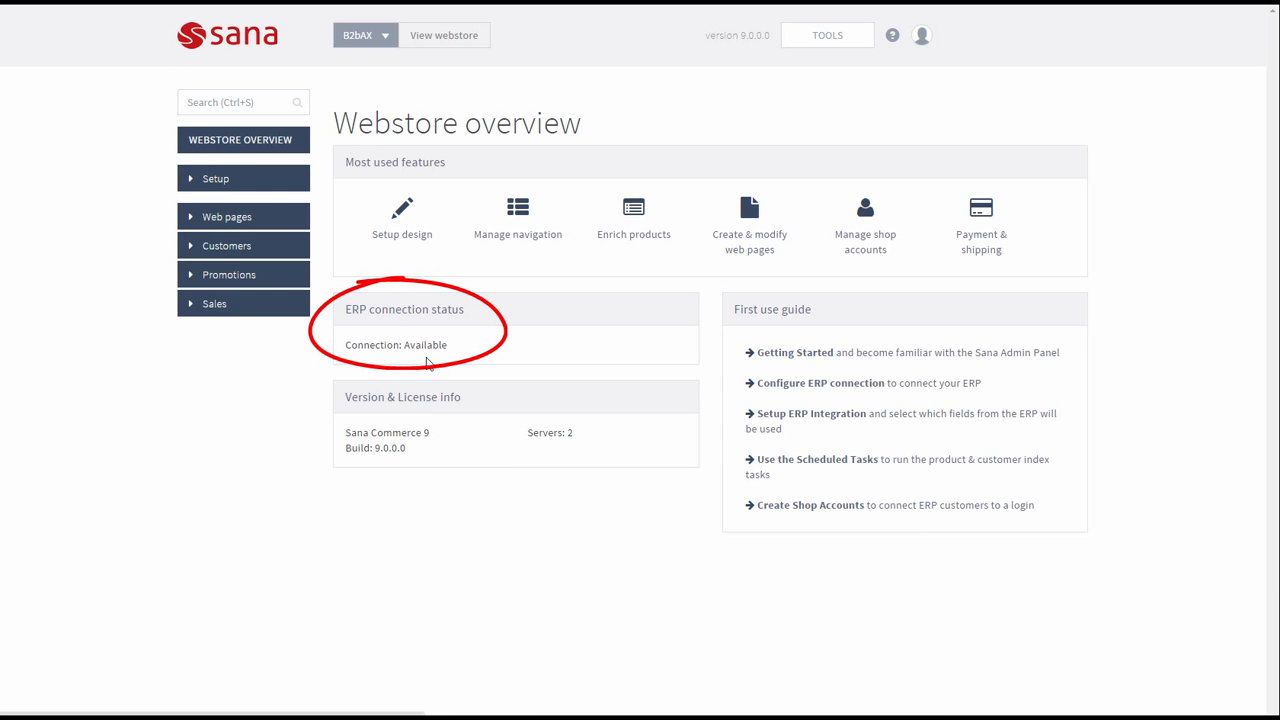
Step: Review the ERP connection page and open the scheduled tasks overview
{"action": "left_click", "coordinate": [827, 38]}
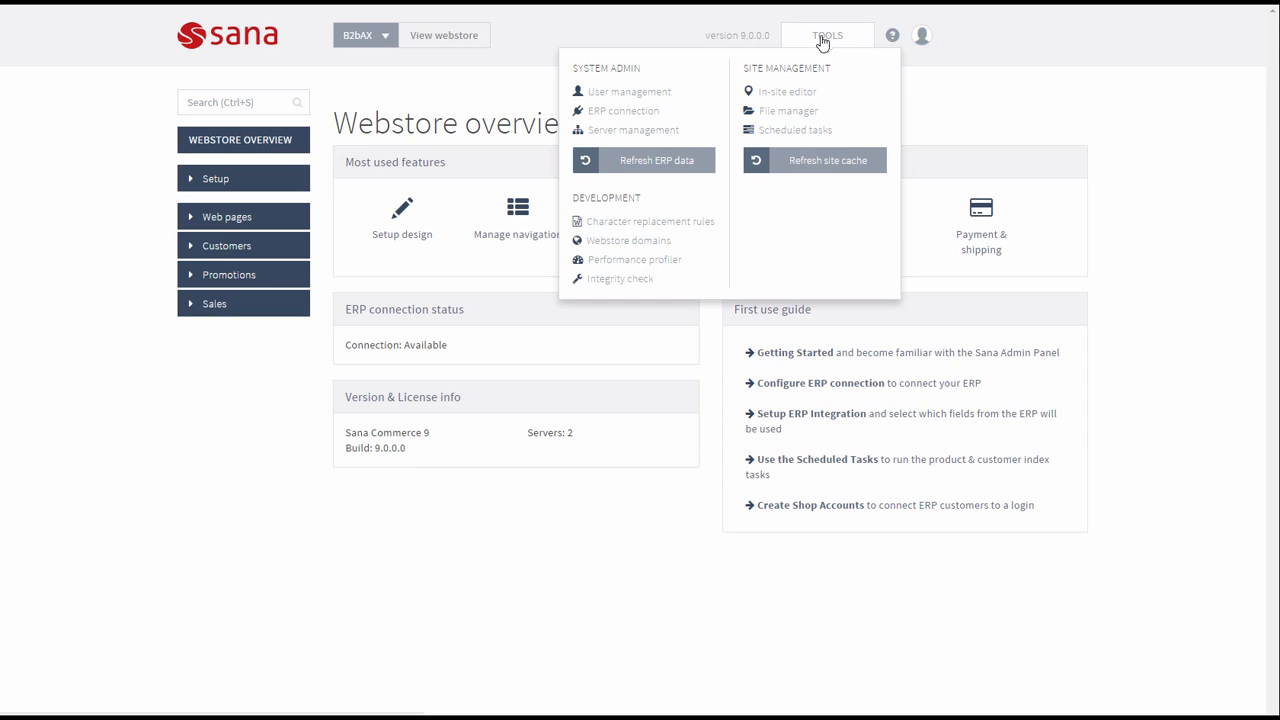
{"action": "left_click", "coordinate": [624, 112]}
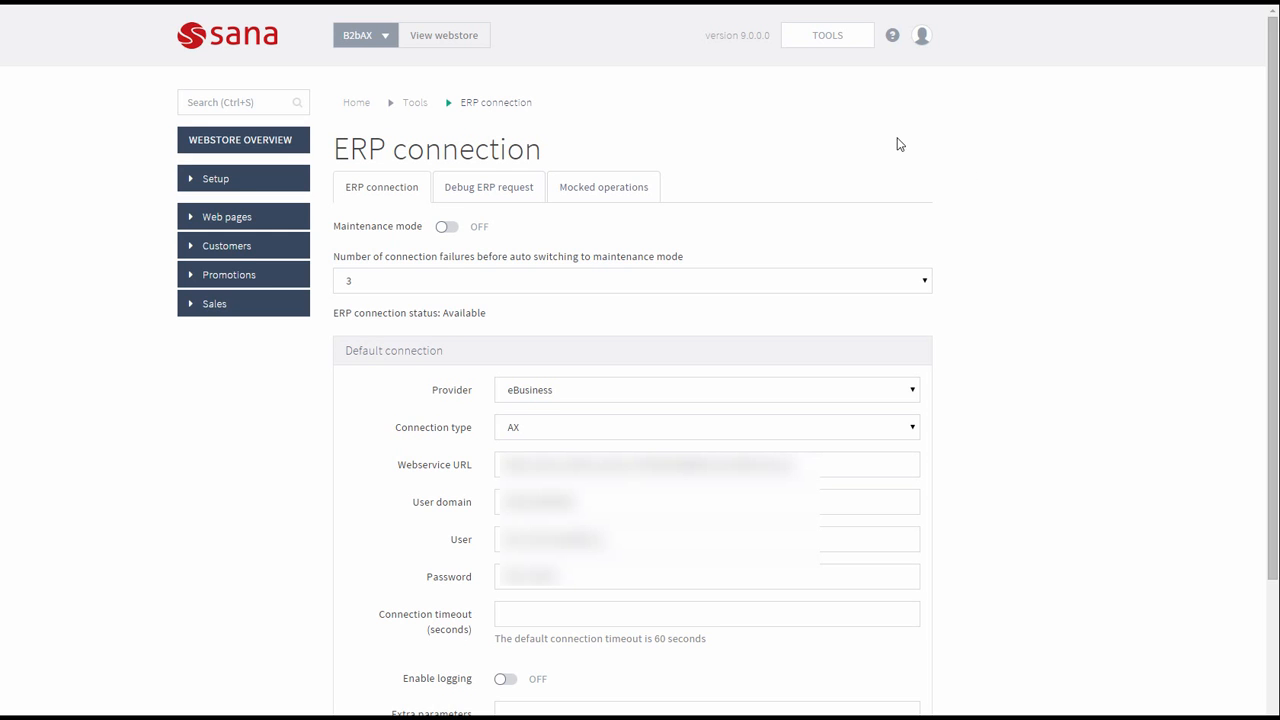
{"action": "left_click", "coordinate": [845, 40]}
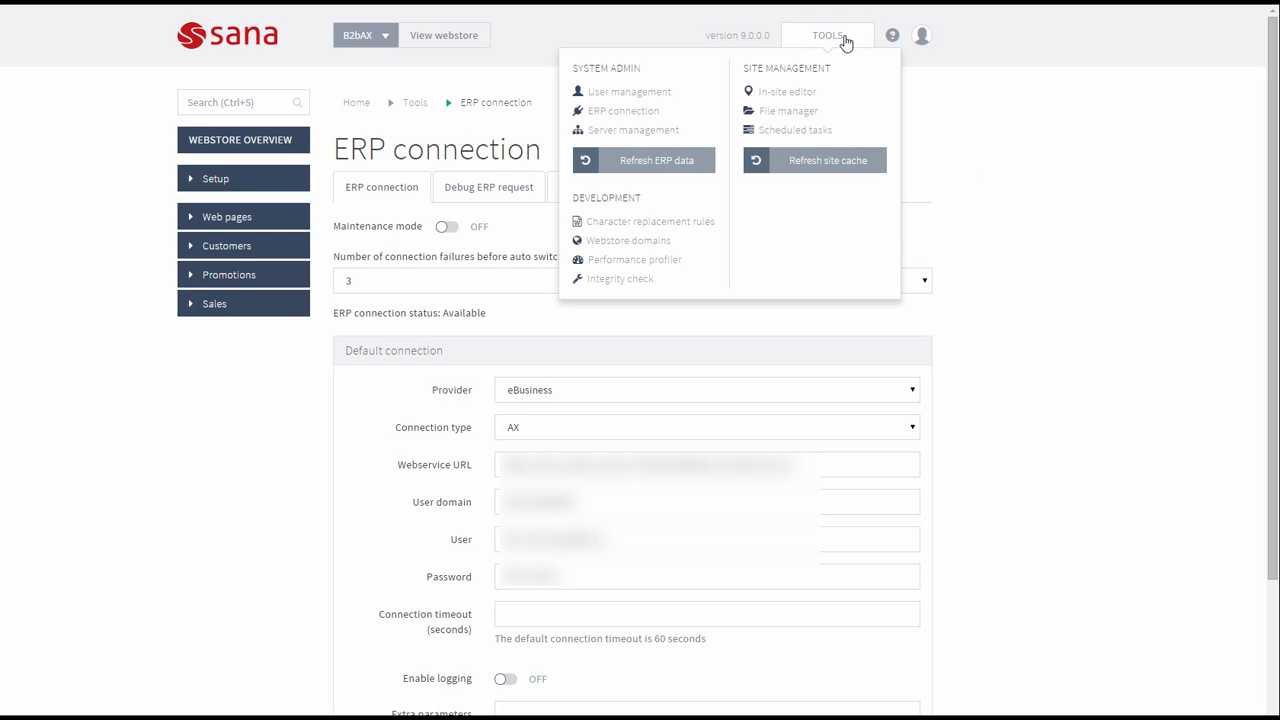
{"action": "left_click", "coordinate": [811, 140]}
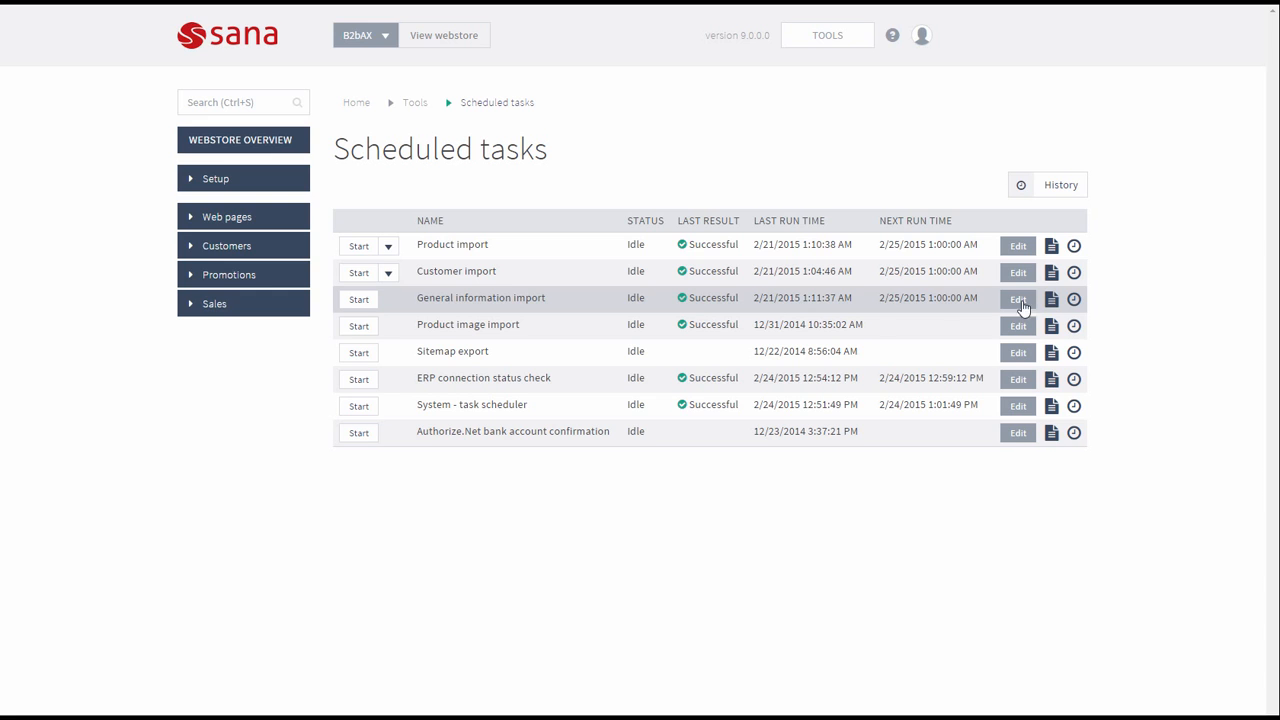
Step: Read through the log of the General information import task and return to the ERP connection page
{"action": "left_click", "coordinate": [1051, 301]}
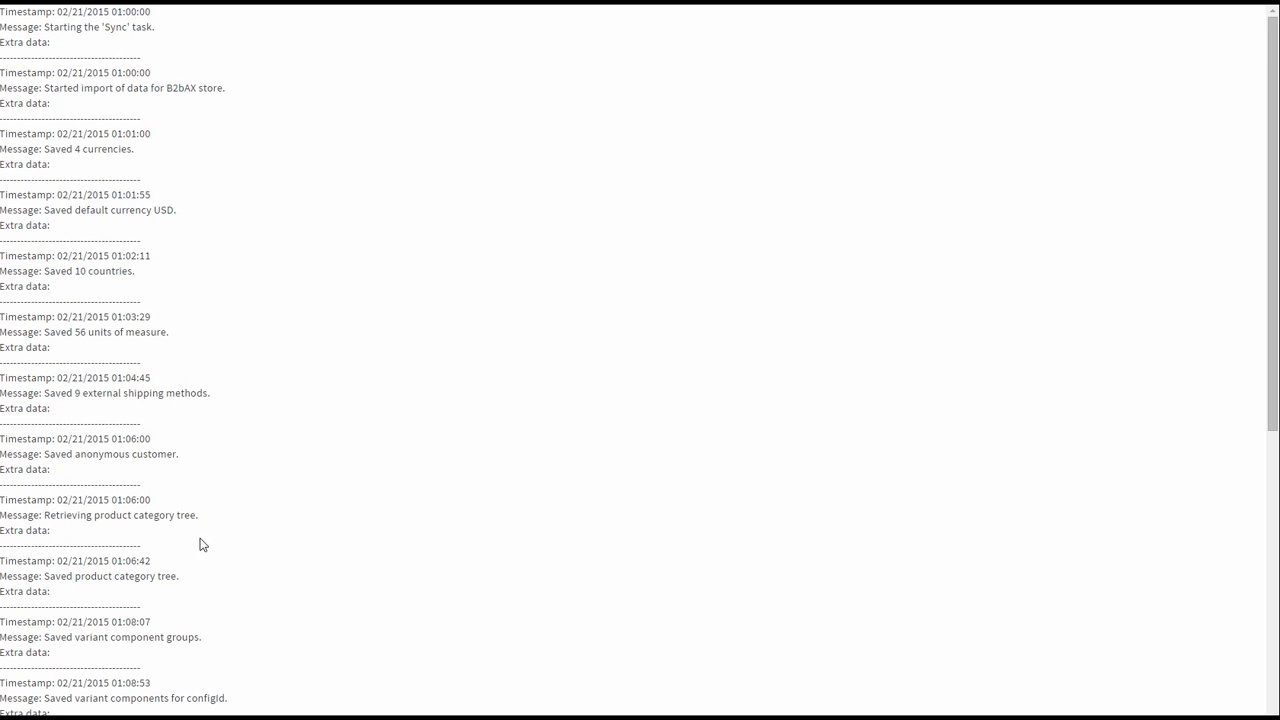
{"action": "scroll", "coordinate": [228, 600], "scroll_direction": "down", "scroll_amount": 3}
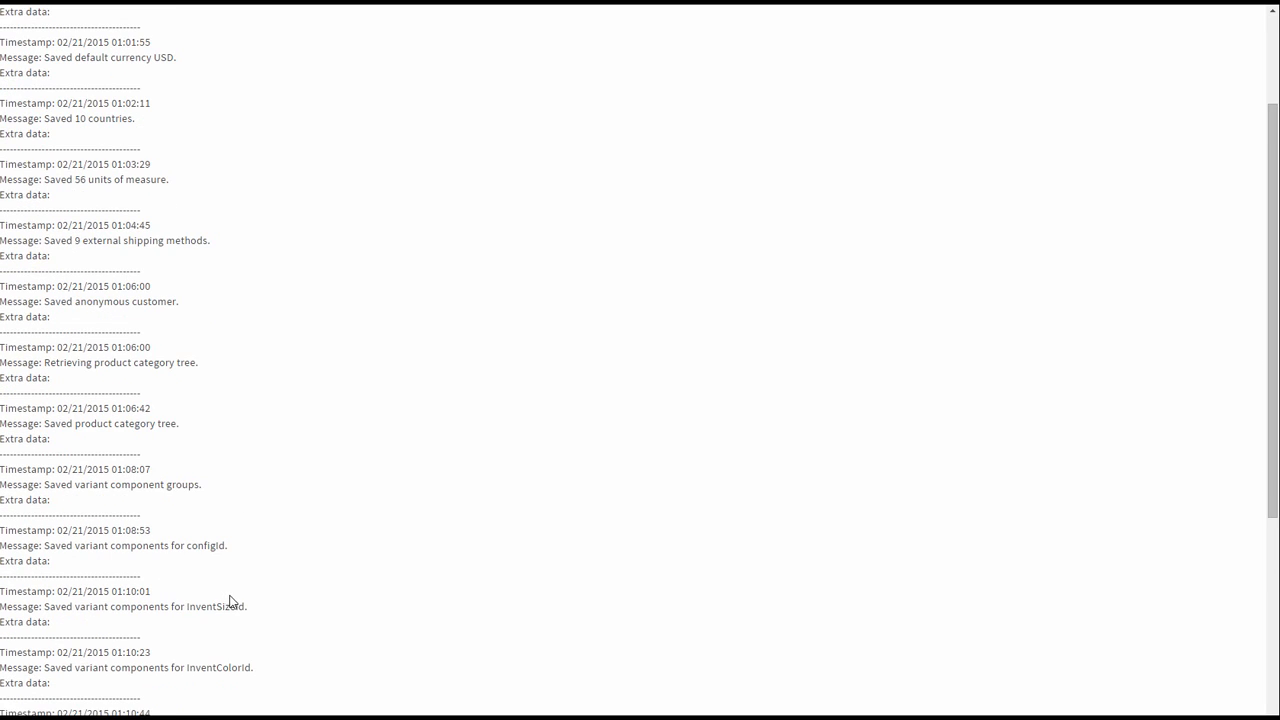
{"action": "scroll", "coordinate": [310, 600], "scroll_direction": "down", "scroll_amount": 3}
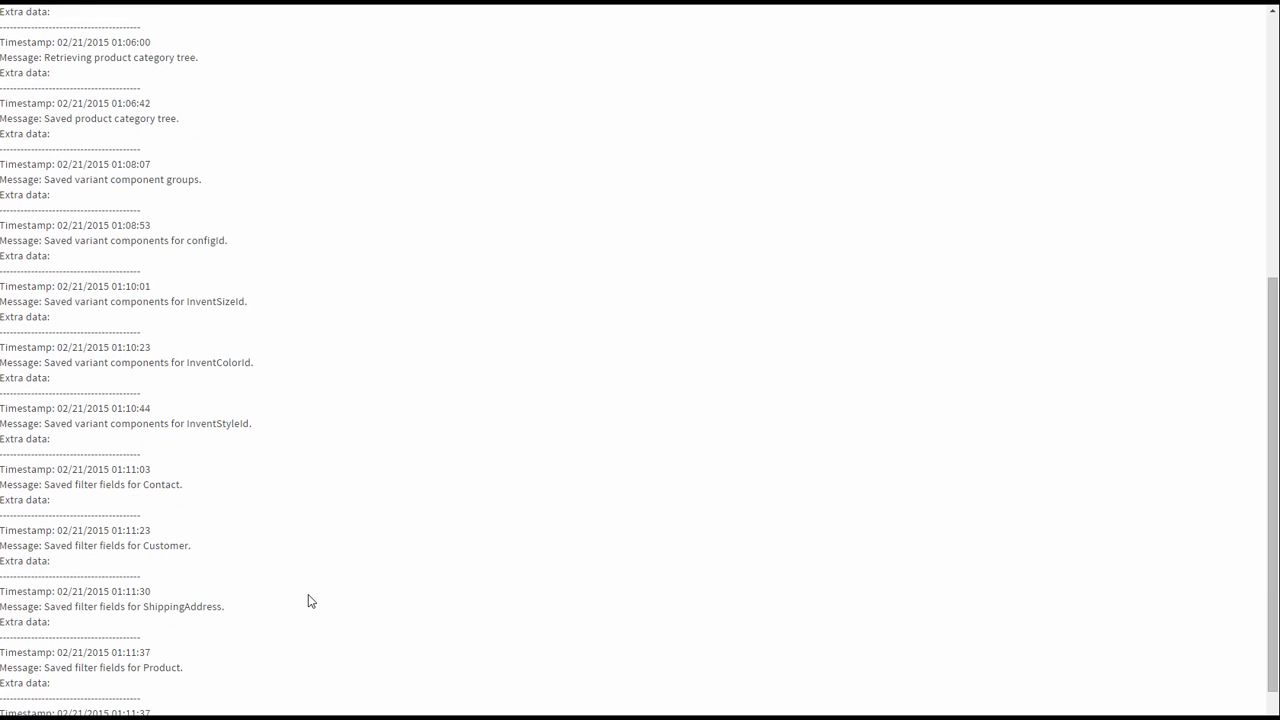
{"action": "scroll", "coordinate": [308, 600], "scroll_direction": "up", "scroll_amount": 5}
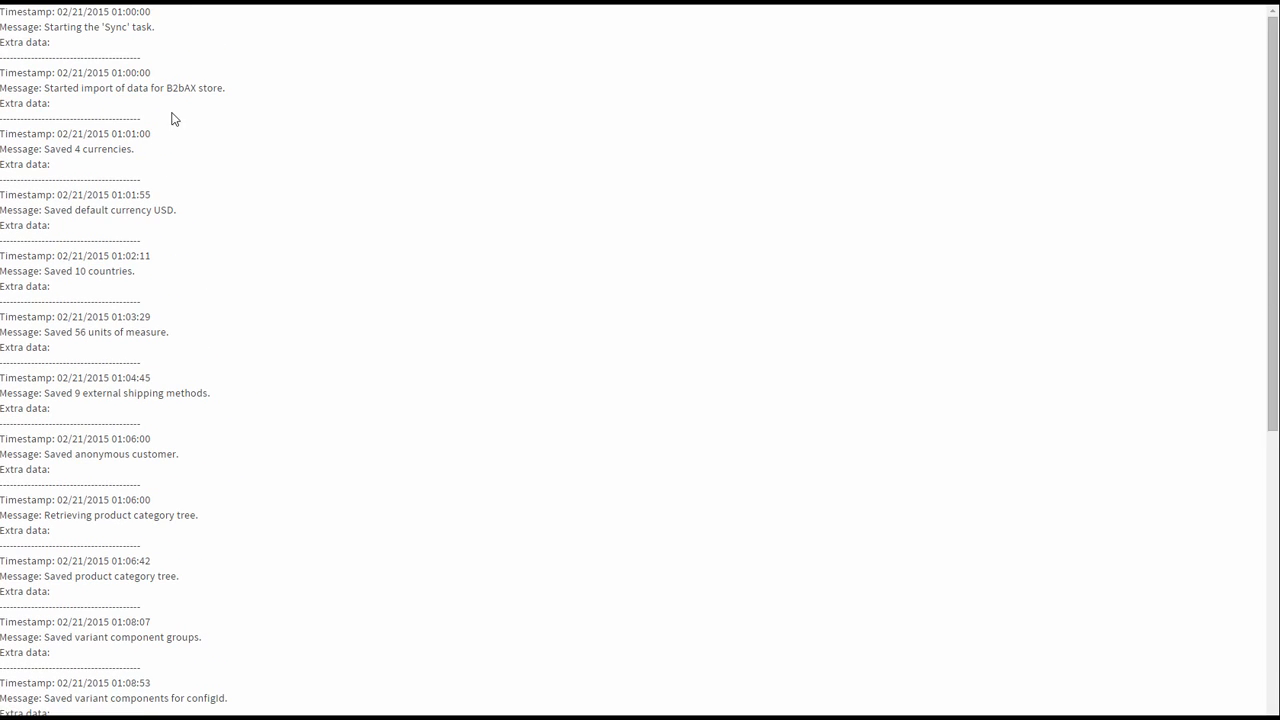
{"action": "left_click", "coordinate": [500, 2]}
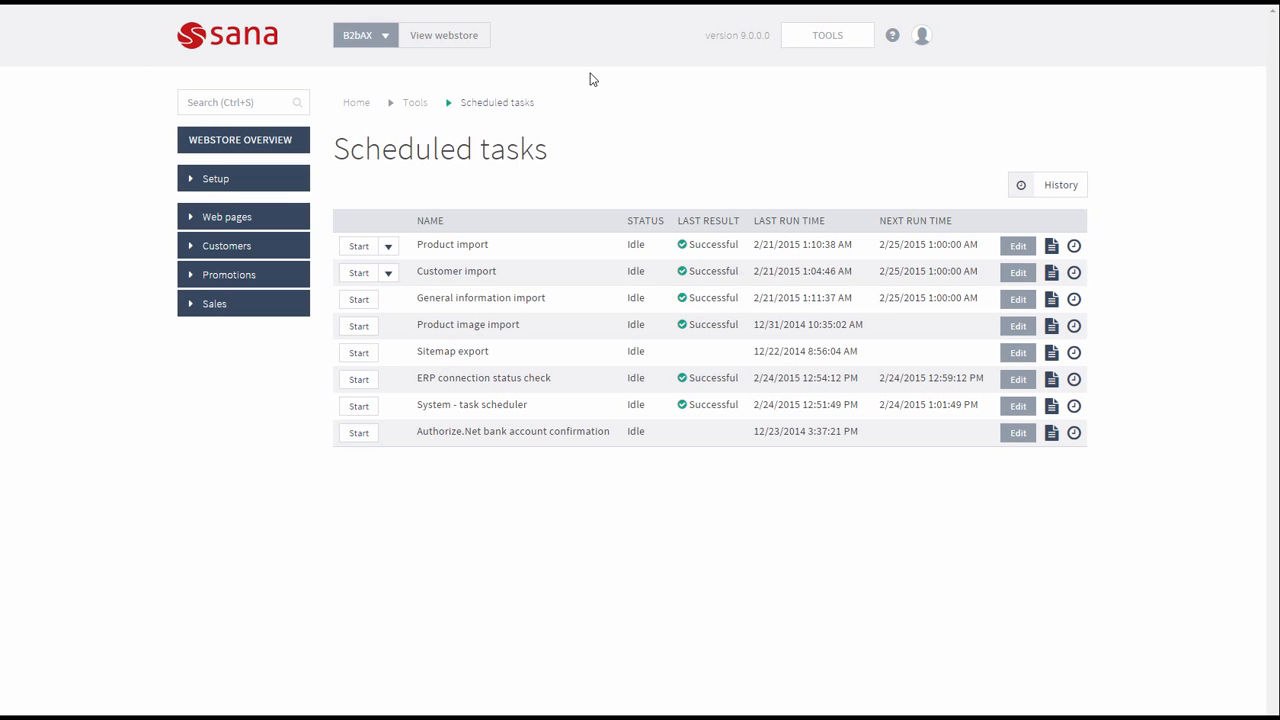
{"action": "left_click", "coordinate": [826, 46]}
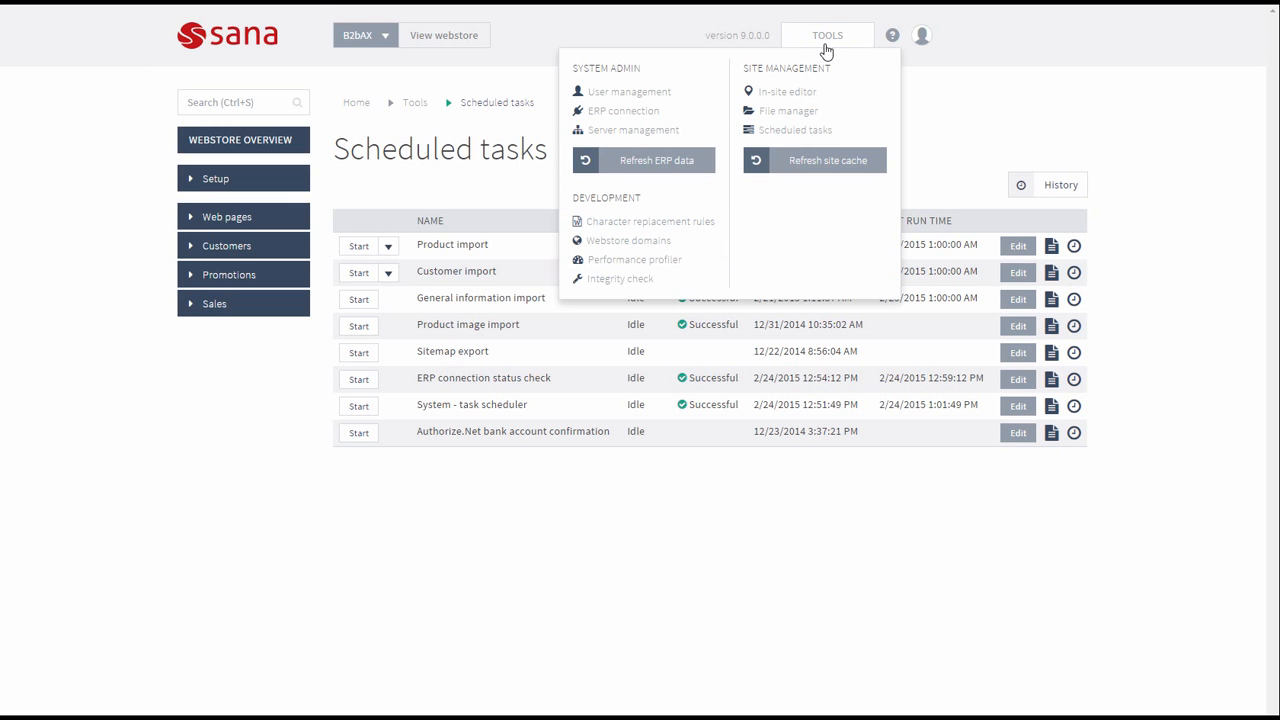
{"action": "left_click", "coordinate": [624, 112]}
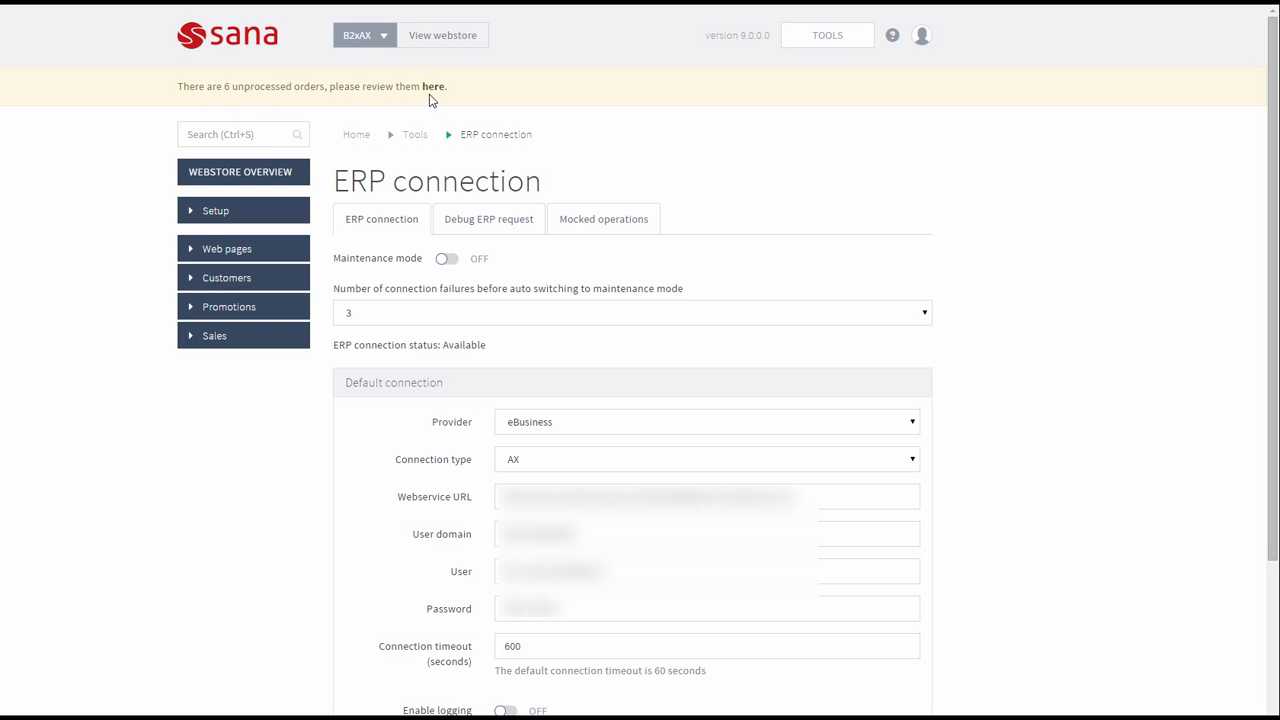
Step: Open the unprocessed sales orders and view the details of the Pelican Wholesales order with a total of $105.00
{"action": "left_click", "coordinate": [214, 337]}
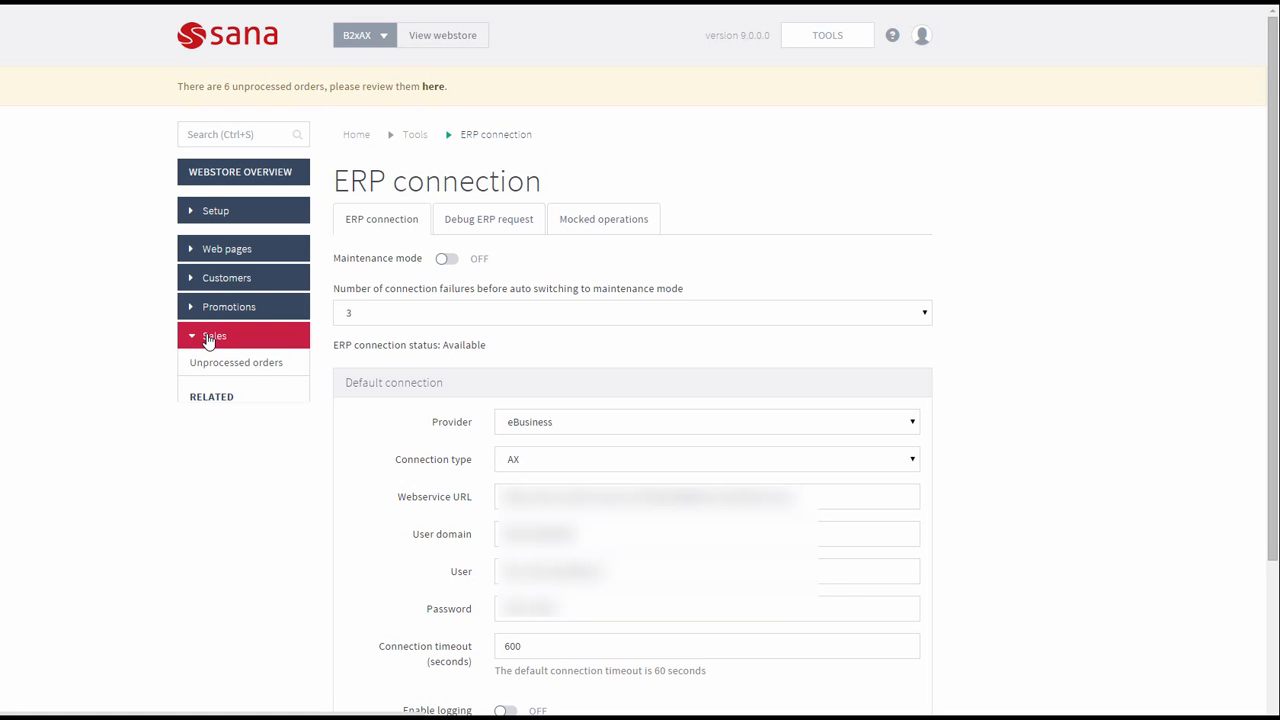
{"action": "left_click", "coordinate": [287, 365]}
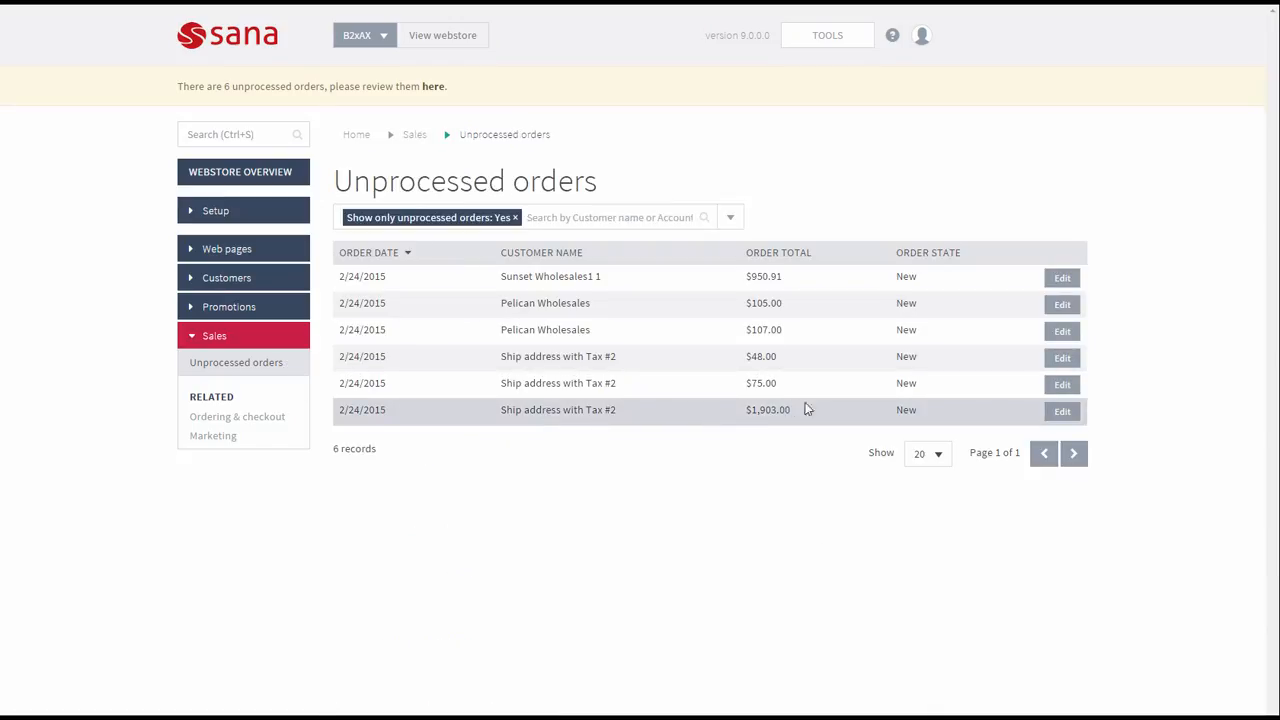
{"action": "left_click", "coordinate": [1064, 305]}
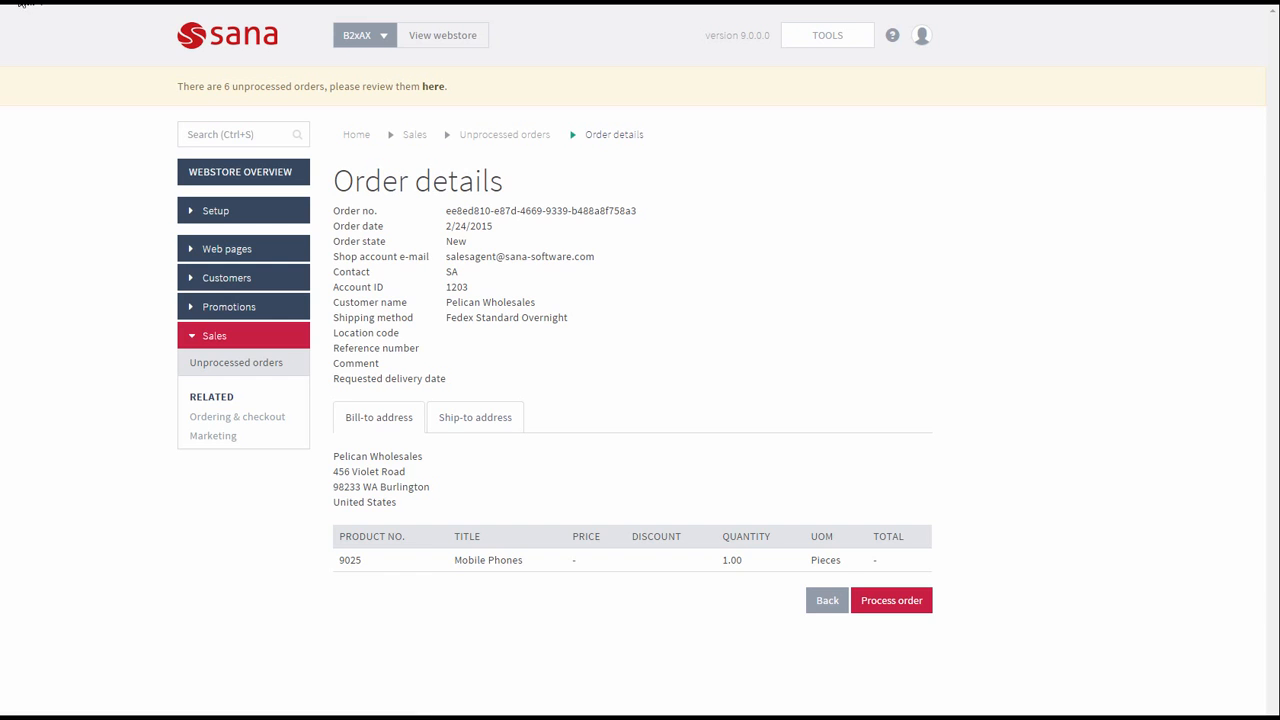
Step: Check the filter options of the unprocessed orders list and return to the ERP connection page
{"action": "left_click", "coordinate": [433, 86]}
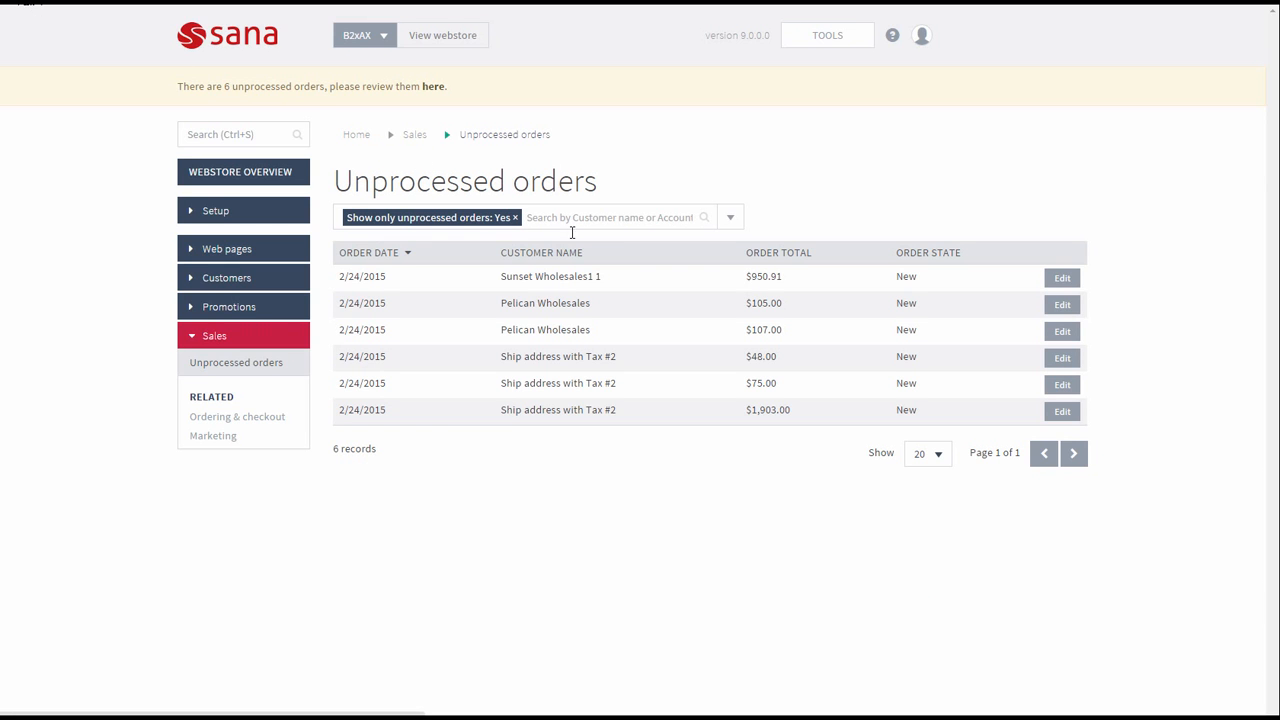
{"action": "left_click", "coordinate": [730, 220]}
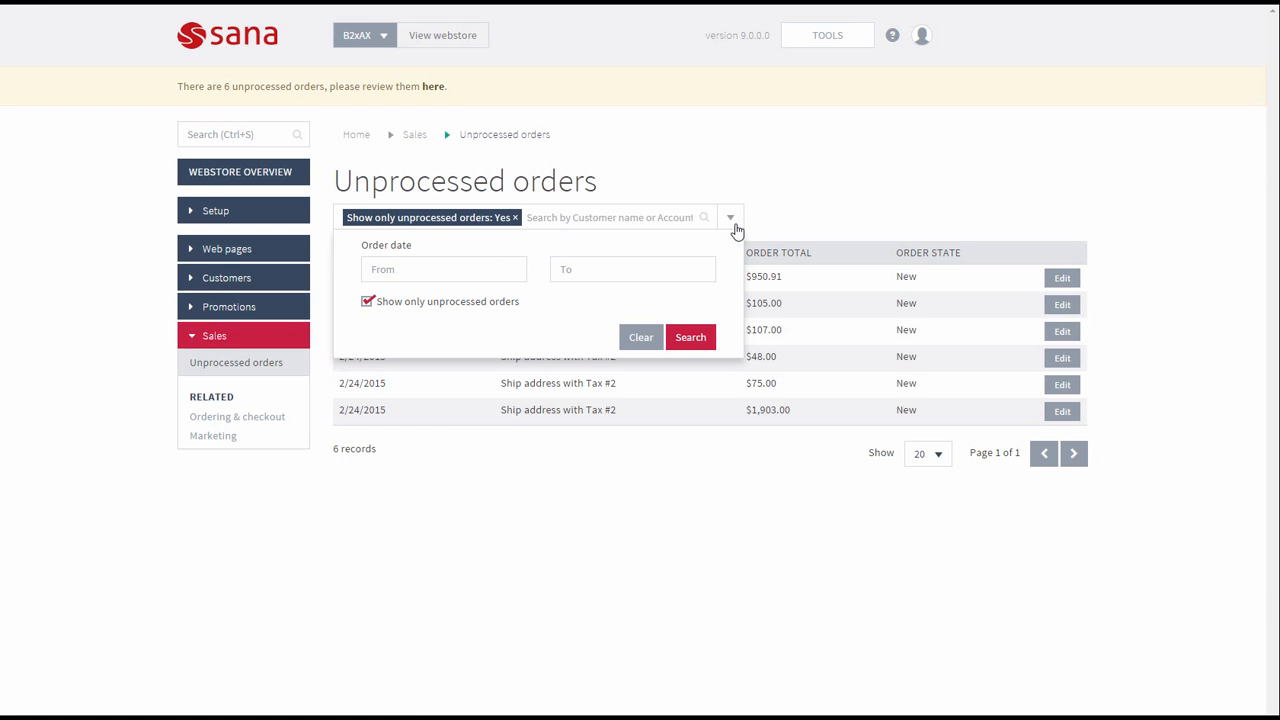
{"action": "left_click", "coordinate": [731, 218]}
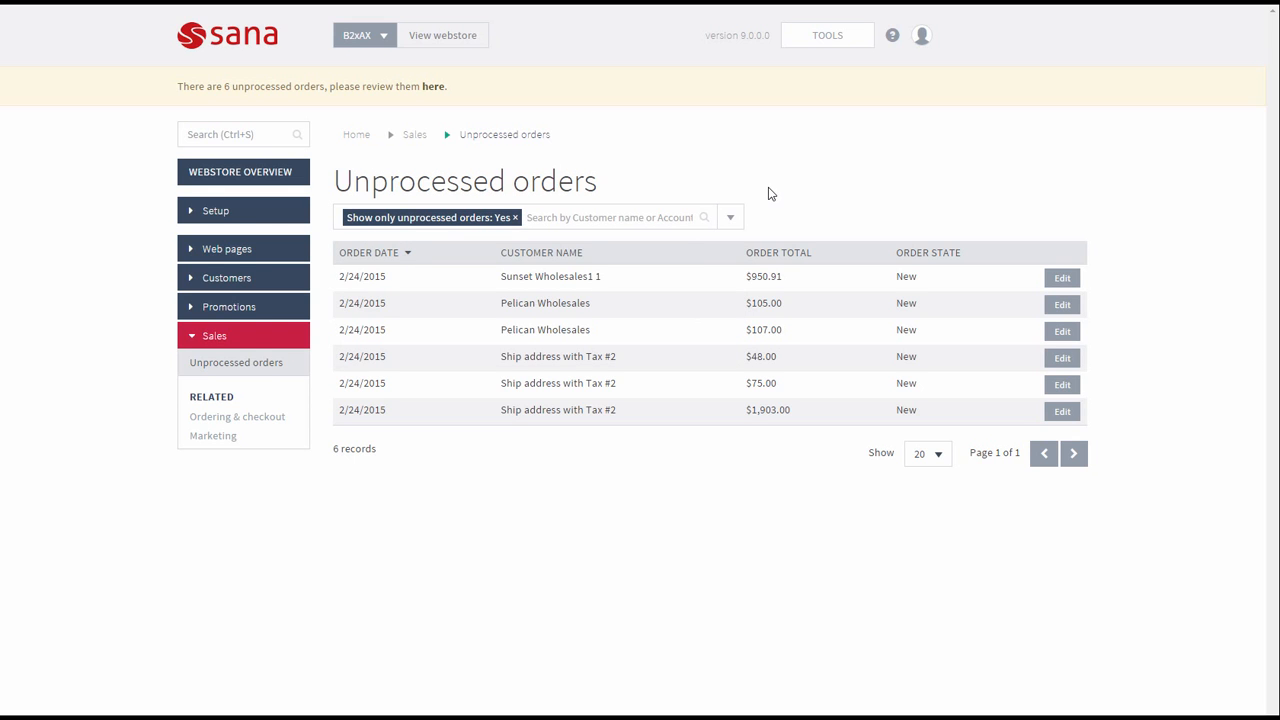
{"action": "left_click", "coordinate": [814, 38]}
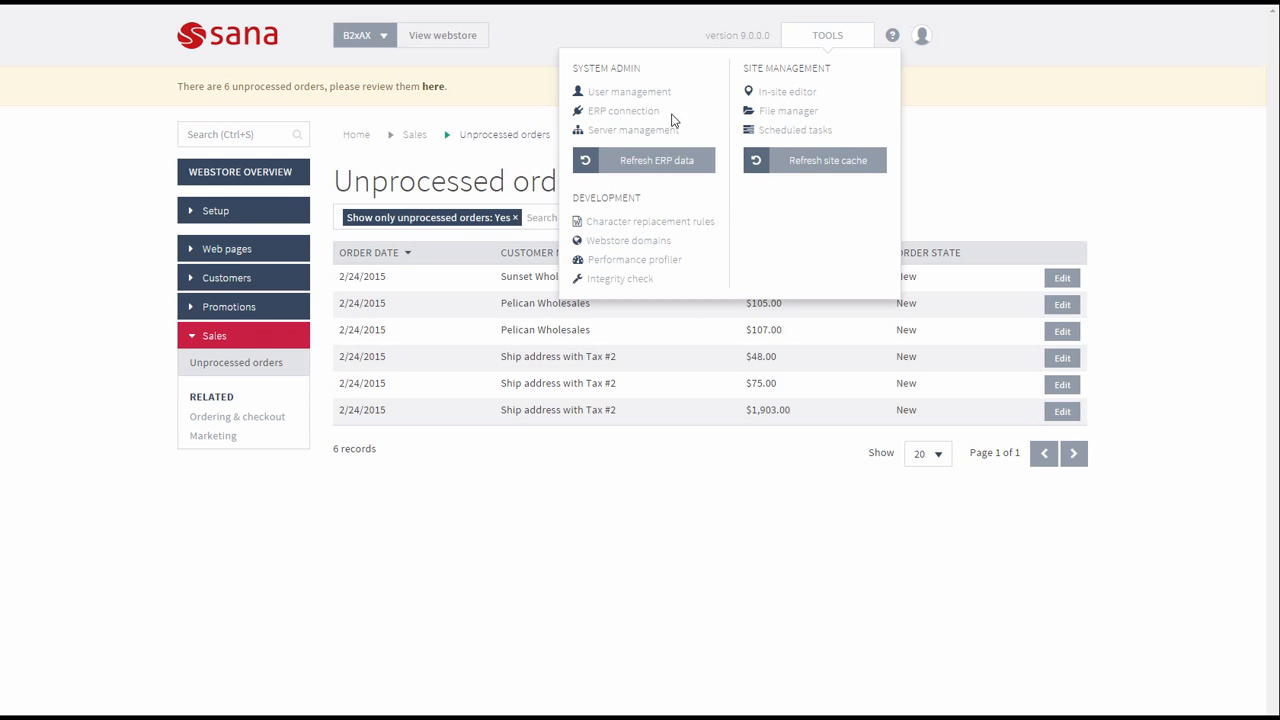
{"action": "left_click", "coordinate": [638, 116]}
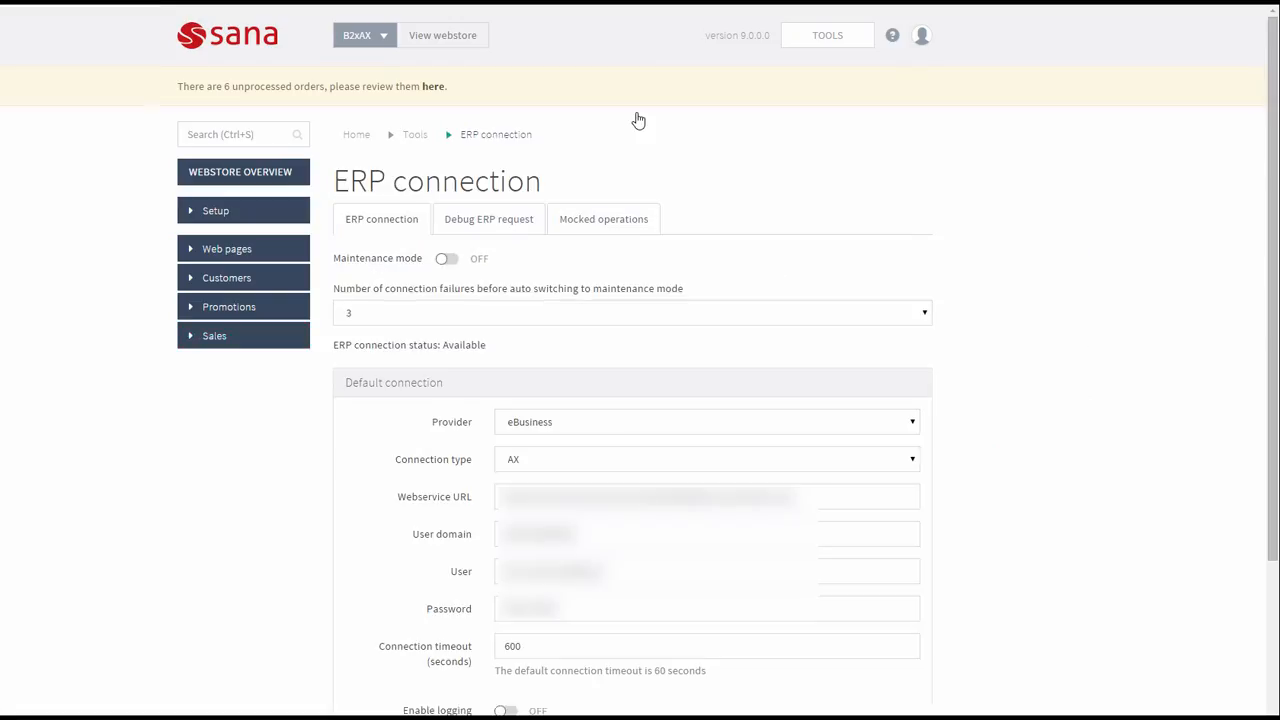